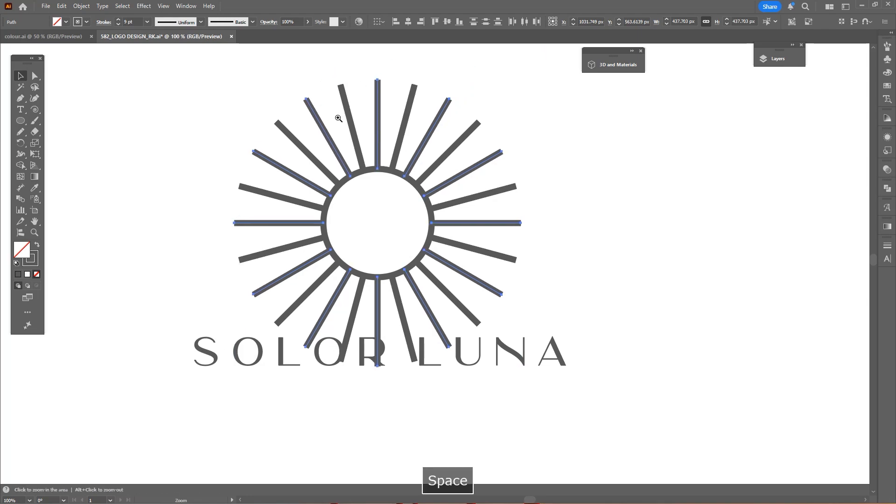
- Group the twelve longer main rays, and group the twelve alternating rays between them as a second group without the circle
key("ctrl+3")
key("ctrl+z")
key("ctrl+g")
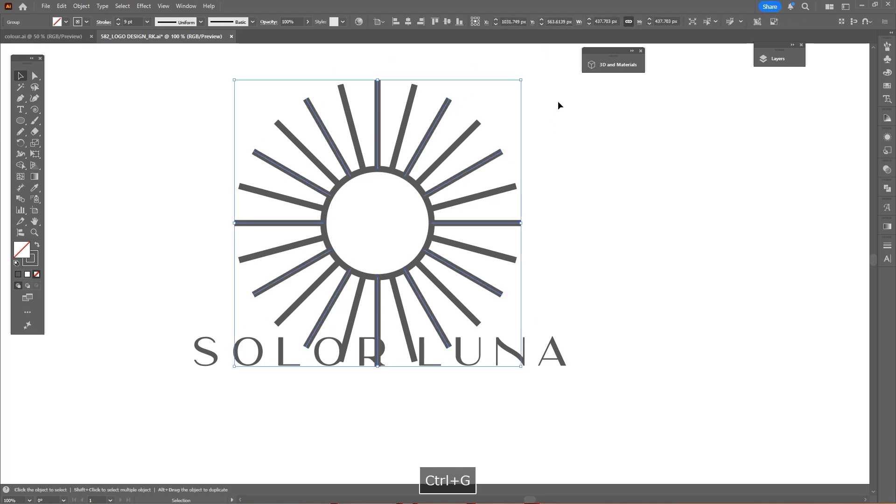
left_click_drag(568, 94, 299, 299)
scroll(376, 173, "up", 2)
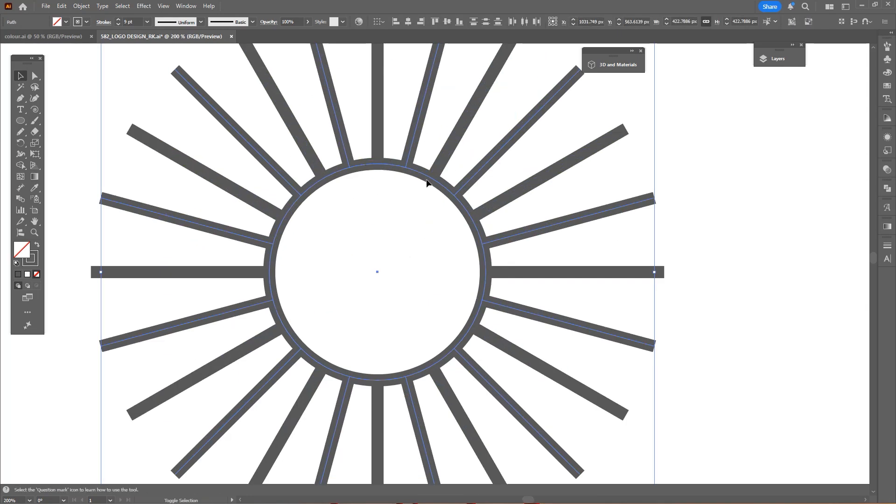
key("ctrl+g")
left_click(367, 149)
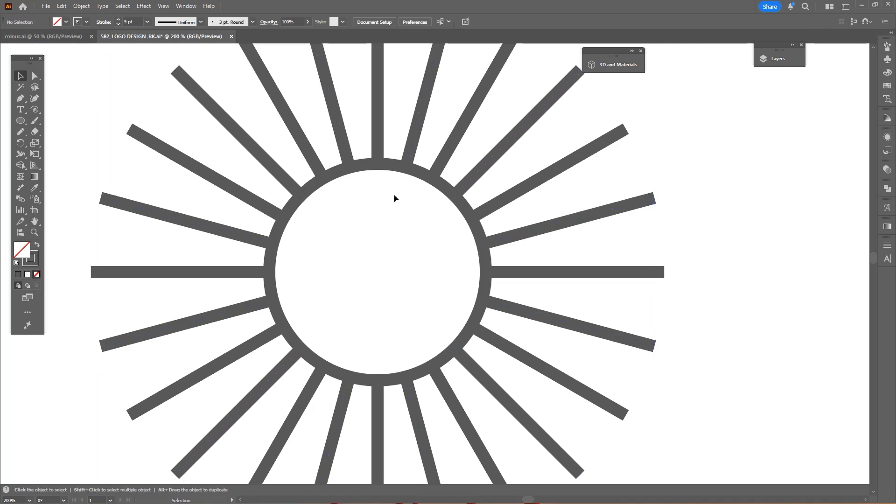
- Scale both ray groups inward about their centre to about 326 px wide and match their stroke to the circle's 9 pt
scroll(406, 225, "down", 2)
left_click(423, 124)
key("space")
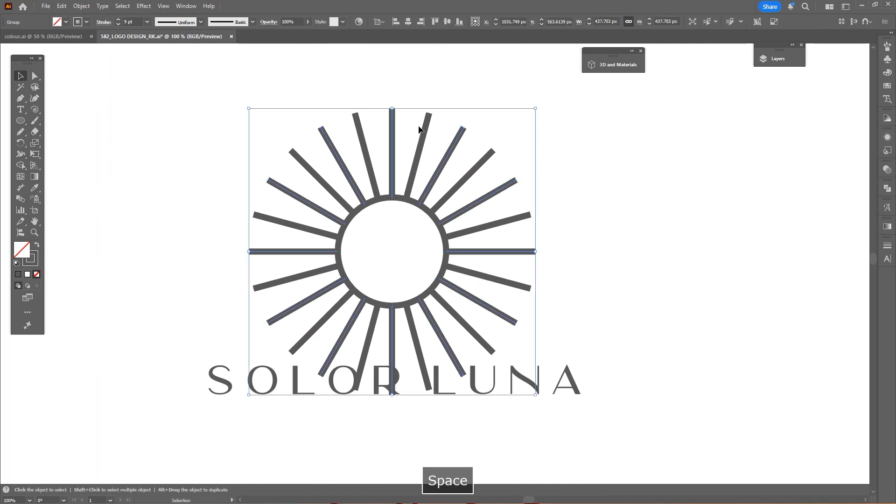
left_click_drag(394, 108, 395, 146)
left_click(405, 184)
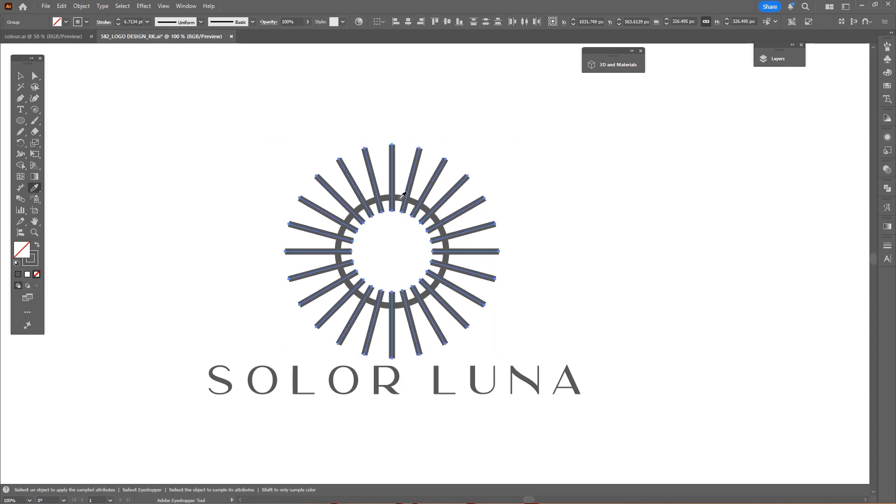
left_click(399, 202)
key("v")
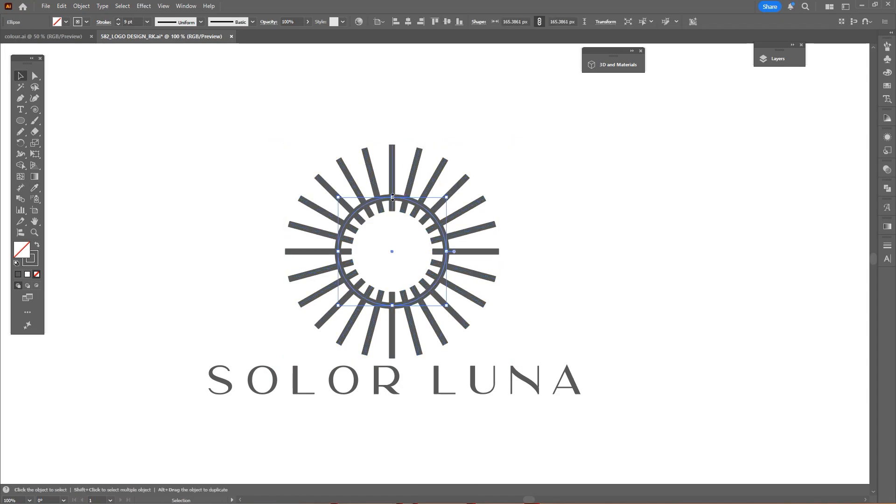
- Trim the alternating rays' outer ends with Shape Builder against an enlarged circle copy about 248 px wide, and delete that copy
left_click_drag(392, 197, 504, 200)
scroll(384, 162, "up", 1)
left_click(358, 153, "shift")
key("shift+m")
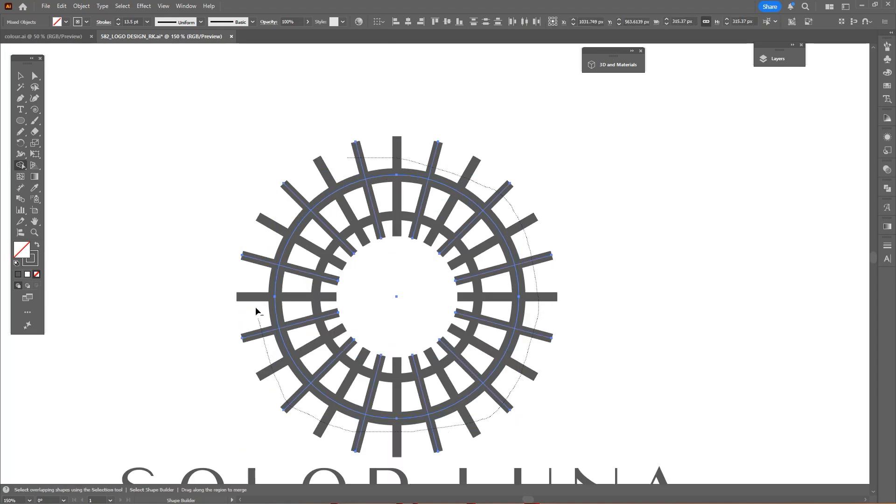
left_click_drag(306, 166, 411, 151)
key("space")
key("v")
left_click(407, 180)
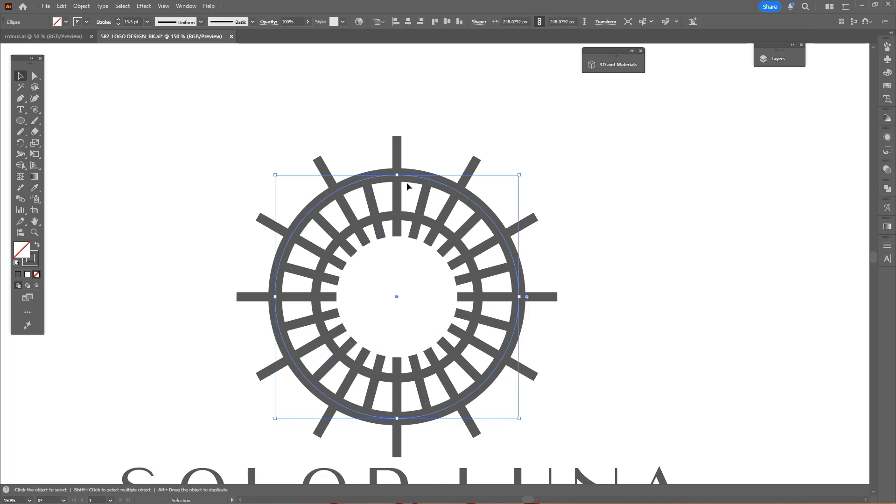
key("Delete")
- Copy the inner circle in place and hide one of the two circles
left_click(406, 216)
key("ctrl+c")
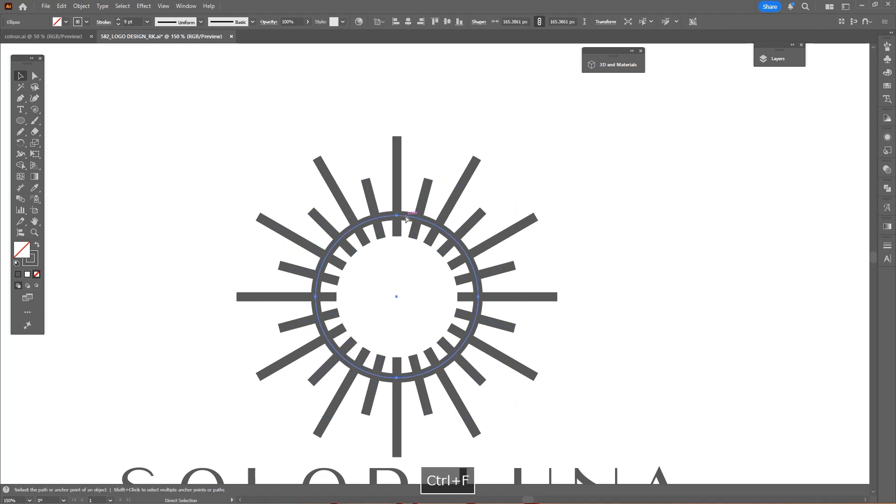
key("ctrl+3")
- Use Shape Builder on the circle and all rays to erase one circle segment and trim the ray ends inside the circle
left_click_drag(426, 167, 402, 226)
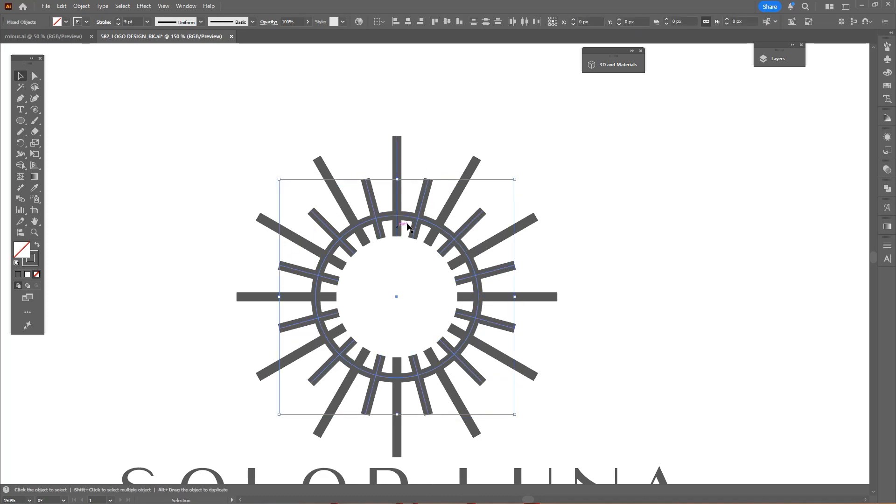
scroll(412, 217, "up", 3)
key("shift+m")
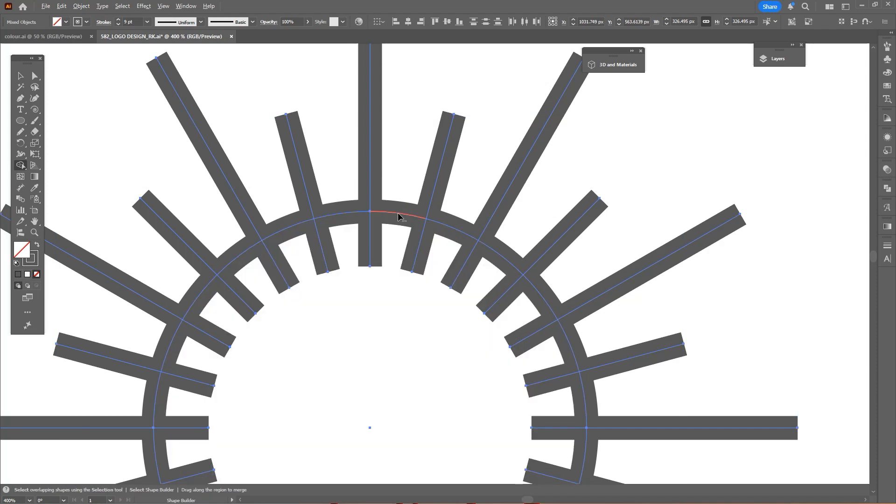
left_click(397, 212, "alt")
scroll(399, 187, "down", 3)
key("v")
left_click(393, 189)
key("ctrl+a")
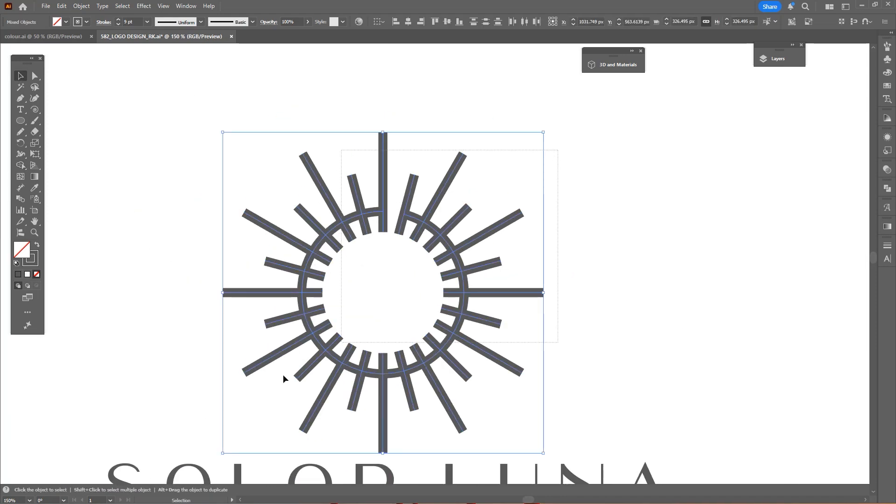
key("shift+m")
mouse_move(390, 222)
left_mouse_down()
mouse_move(344, 239)
mouse_move(314, 266)
mouse_move(321, 317)
left_mouse_up()
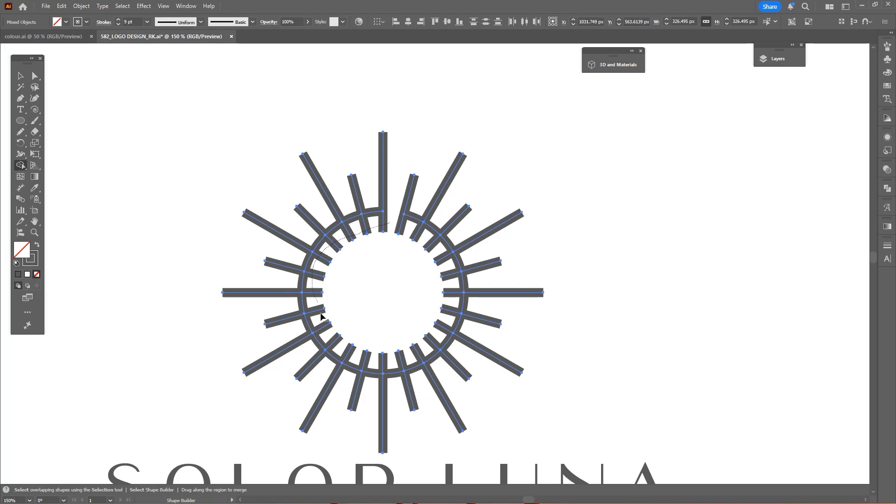
left_click_drag(431, 247, 398, 224)
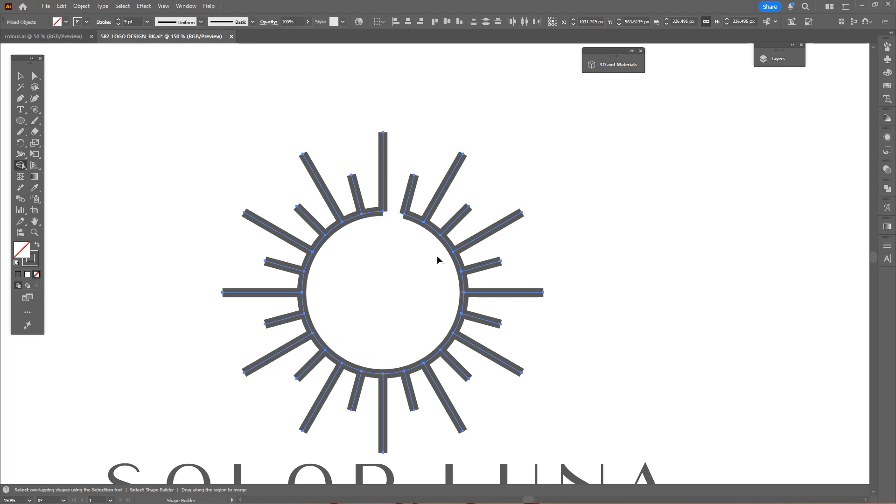
- Delete the remaining pieces of the circle used for trimming the rays
key("v")
left_click_drag(547, 252, 538, 251)
left_click(538, 250)
left_click(407, 214)
key("Delete")
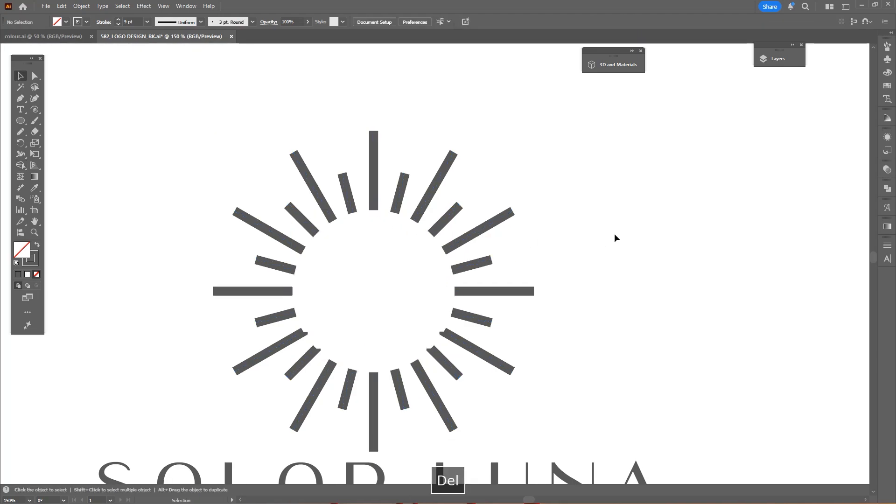
- Show the hidden circle again and shrink it about its centre to leave a gap to the rays
key("ctrl+alt+3")
left_click(614, 233)
left_click(368, 214)
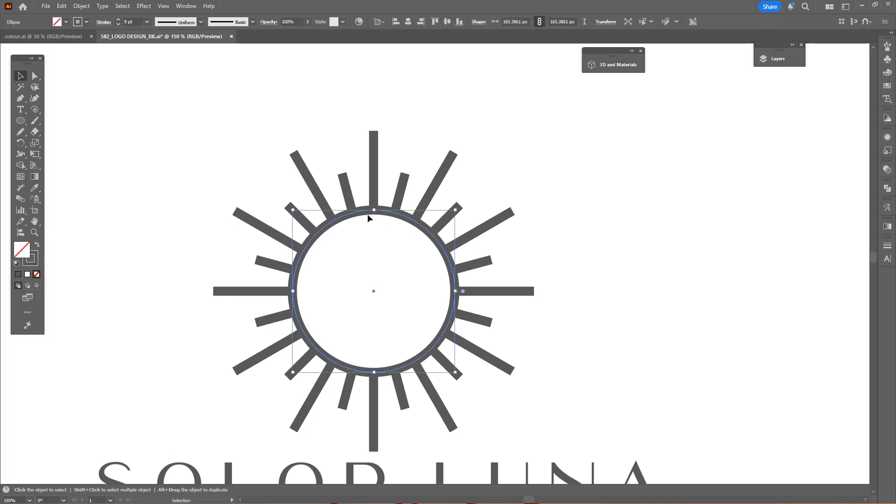
left_click_drag(374, 210, 374, 222)
- Apply round caps and round joins to the strokes of the circle and all rays
left_click_drag(622, 147, 194, 399)
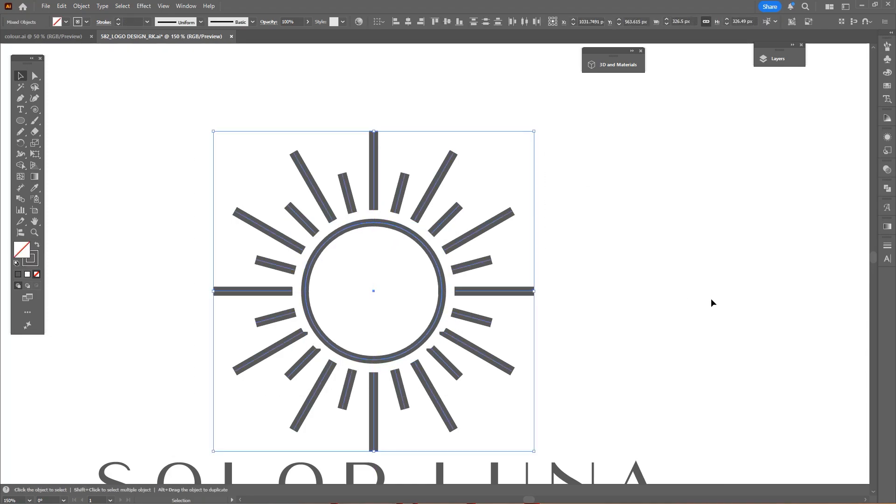
left_click(888, 246)
left_click(816, 270)
left_click(816, 281)
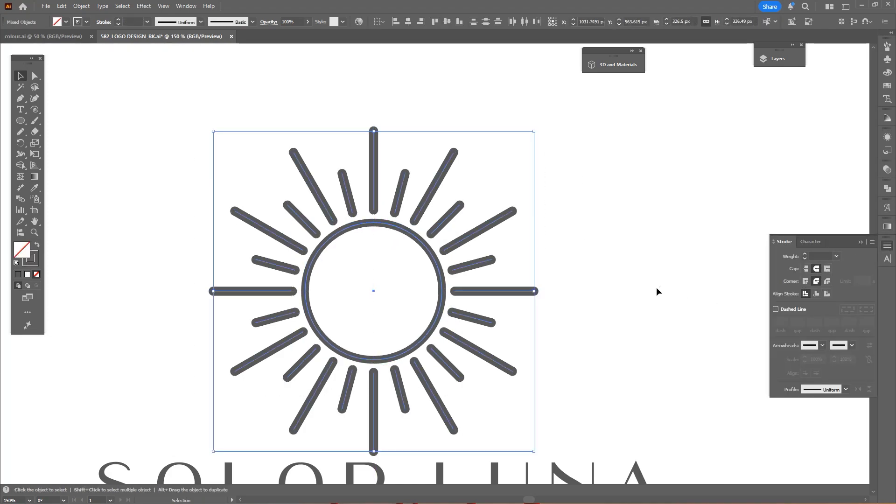
left_click(656, 287)
- Shrink the central circle further about its centre to about 132 px wide
scroll(576, 298, "down", 3)
left_click_drag(564, 302, 503, 254)
scroll(484, 274, "up", 1)
scroll(471, 258, "up", 1)
scroll(415, 233, "up", 2)
left_click(412, 228)
left_click_drag(335, 187, 335, 192)
left_click(336, 222)
scroll(351, 285, "down", 3)
mouse_move(351, 285)
left_mouse_down()
mouse_move(384, 240)
mouse_move(413, 279)
left_mouse_up()
scroll(386, 248, "up", 2)
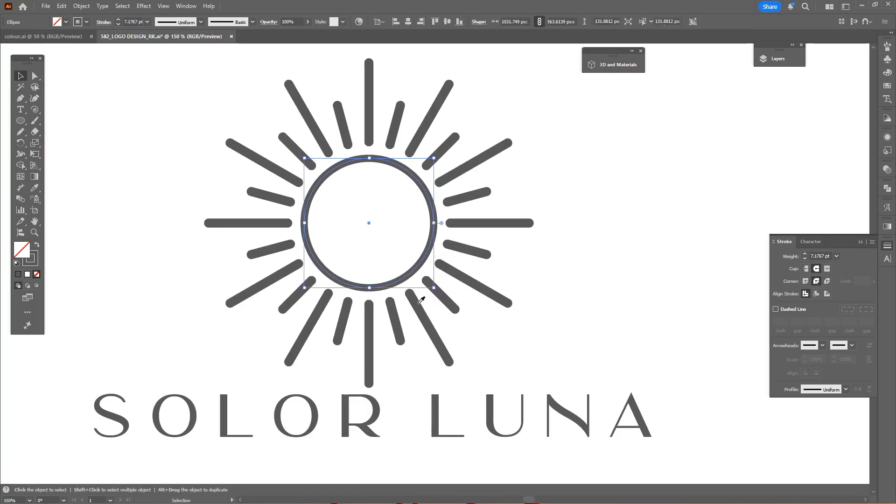
- Match the circle's stroke to the rays at 9 pt with the Eyedropper
key("i")
left_click(419, 308)
key("v")
left_click(525, 294)
- Join the inner ends of each horizontal ray and the short ray above it on both sides of the circle, rounding the corners fully
left_click_drag(534, 283, 532, 286)
left_click_drag(534, 248, 506, 255)
scroll(476, 226, "up", 1)
key("a")
scroll(546, 220, "down", 1)
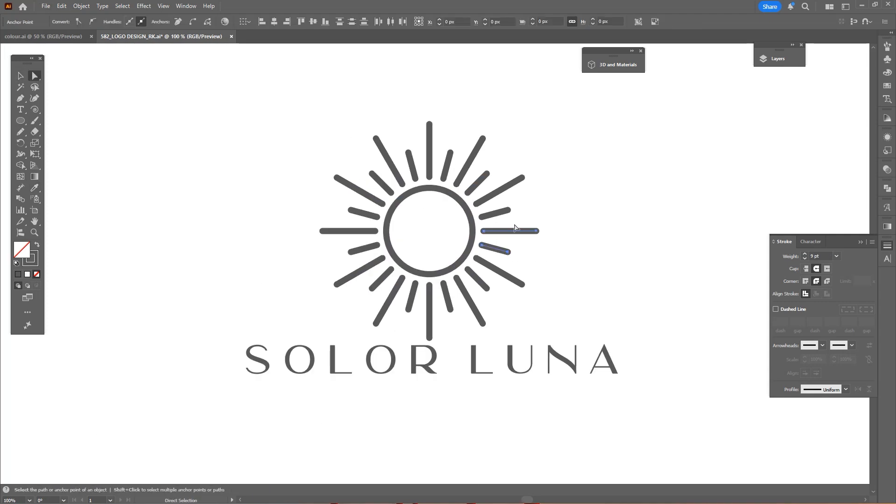
scroll(493, 222, "up", 1)
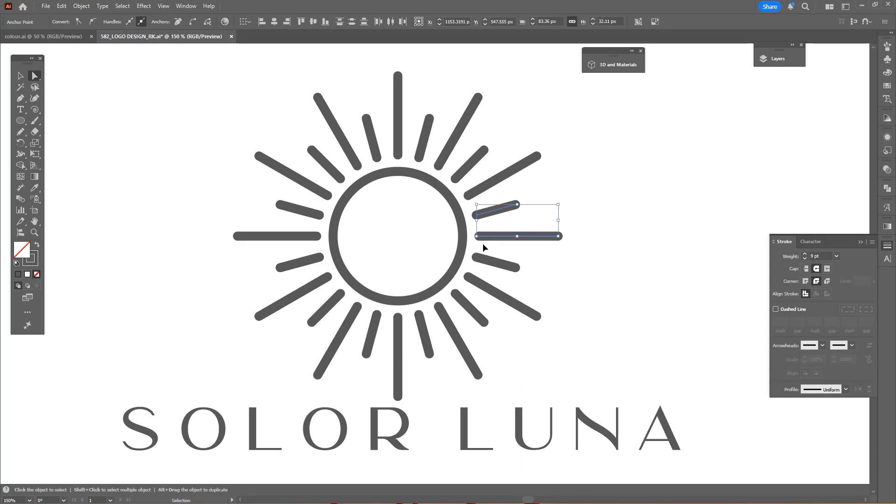
key("ctrl+j")
left_click(540, 217)
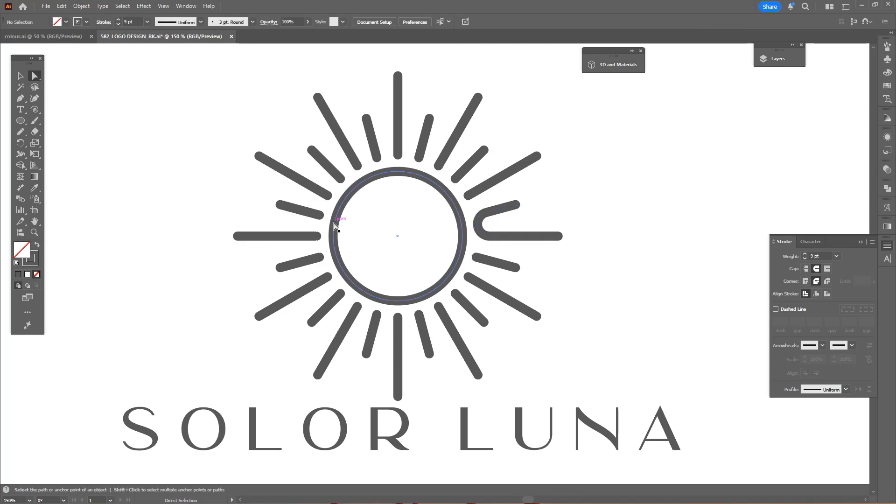
left_click_drag(325, 210, 315, 246)
key("ctrl+j")
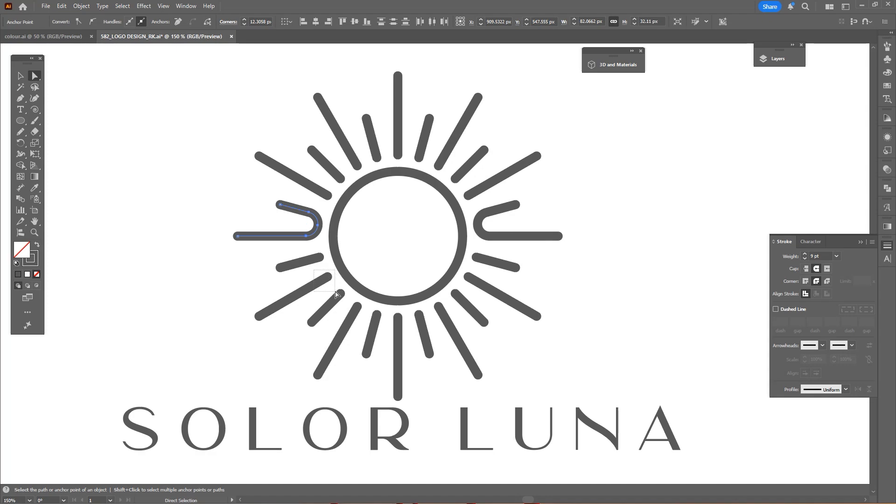
- Join the inner ends of the lower-left long ray and the short diagonal ray below it
left_click_drag(332, 293, 346, 303)
left_click(336, 309)
left_click(322, 274)
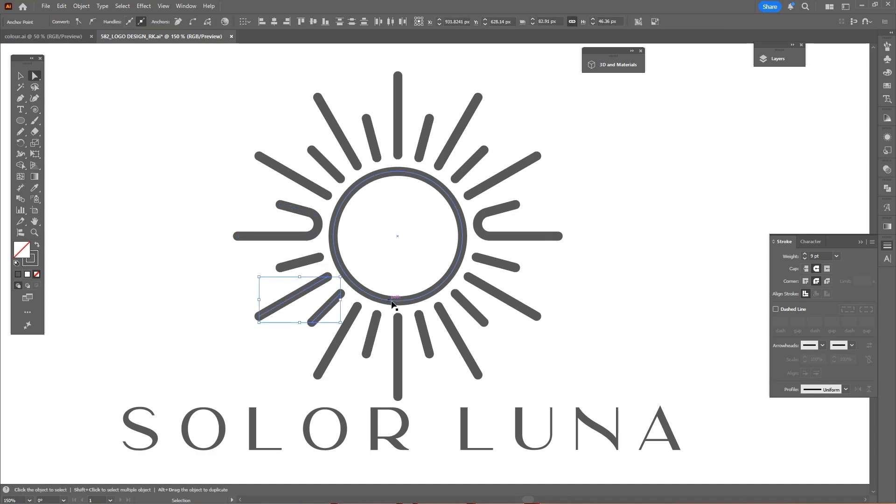
key("ctrl+j")
- Ungroup the long rays so the bottom vertical ray can be selected on its own
left_click_drag(391, 321, 378, 327)
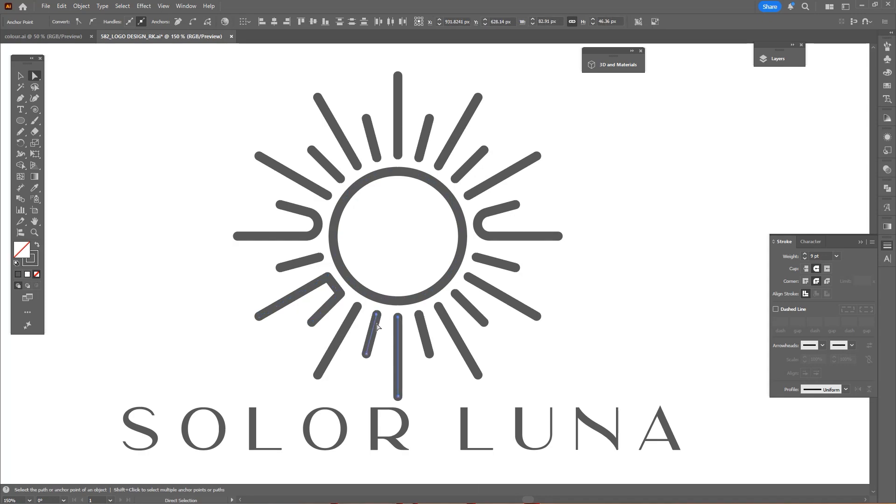
left_click(408, 350)
key("v")
left_click(399, 360)
key("ctrl+shift+g")
left_click(412, 364)
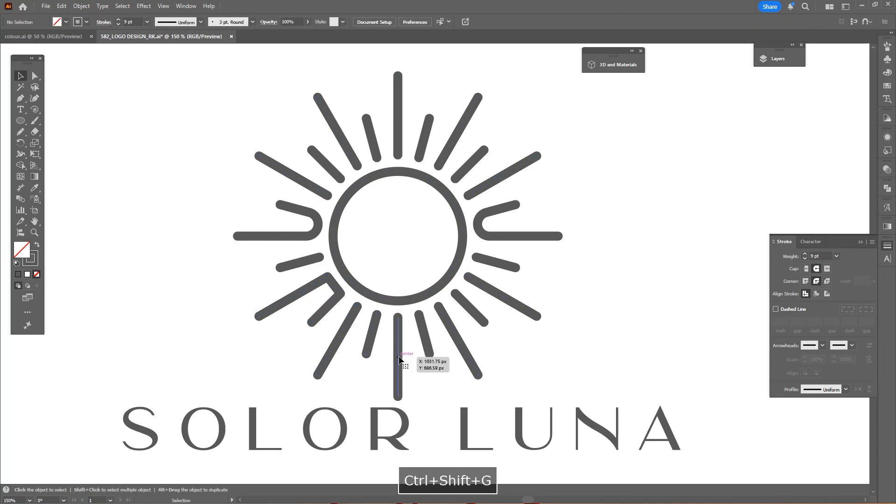
- Duplicate the bottom vertical ray in place
left_click(399, 359)
key("ctrl+c")
key("ctrl+f")
- Try to join the bottom vertical ray with the short ray to its right
left_click(421, 327, "shift")
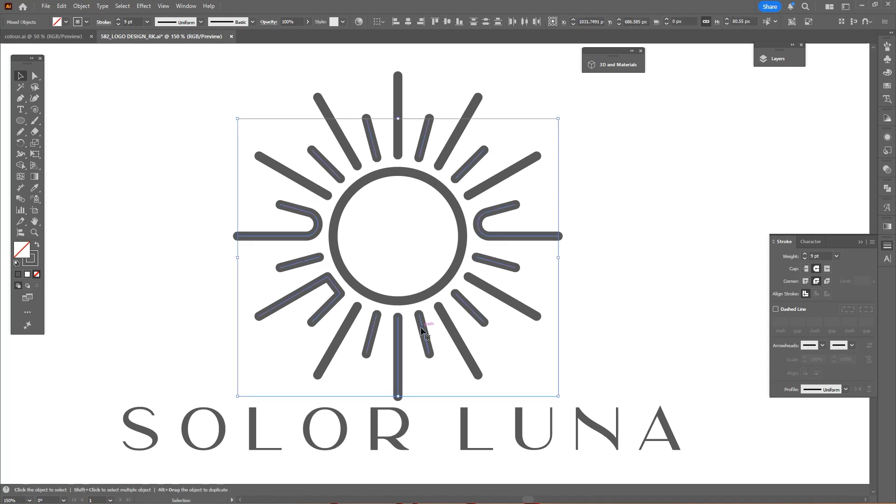
key("ctrl+j")
key("ctrl+z")
key("a")
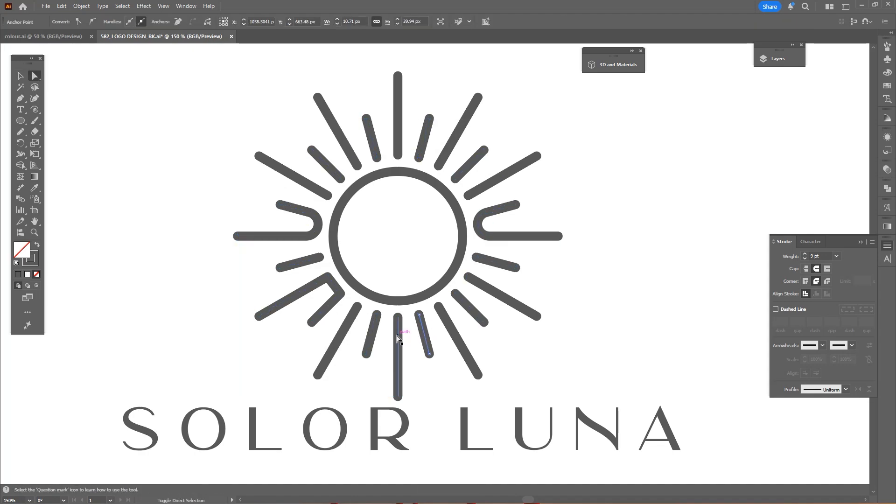
left_click(397, 336, "shift")
key("ctrl+j")
key("Return")
key("v")
left_click(416, 362)
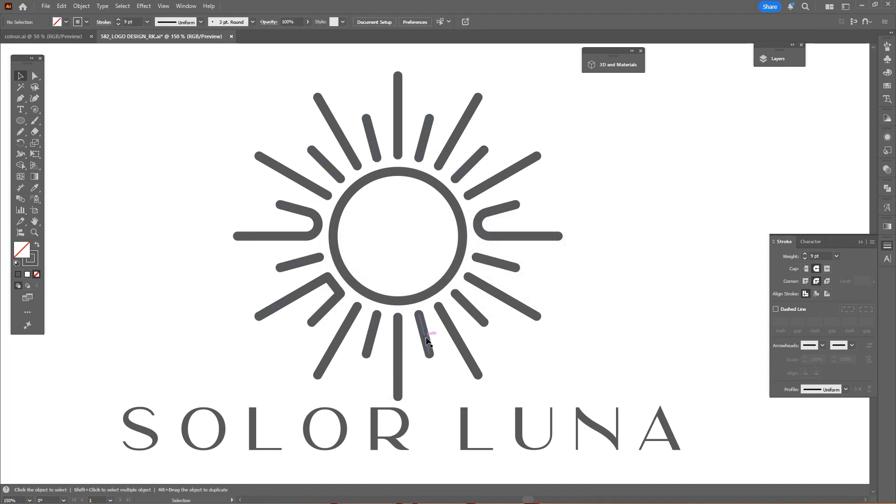
- Ungroup the short rays
left_click(425, 340)
key("ctrl+shift+g")
left_click(422, 361)
- Join the inner ends of the bottom vertical ray and the short ray to its right, and round the corners fully
left_click(426, 339)
left_click(399, 339, "shift")
key("a")
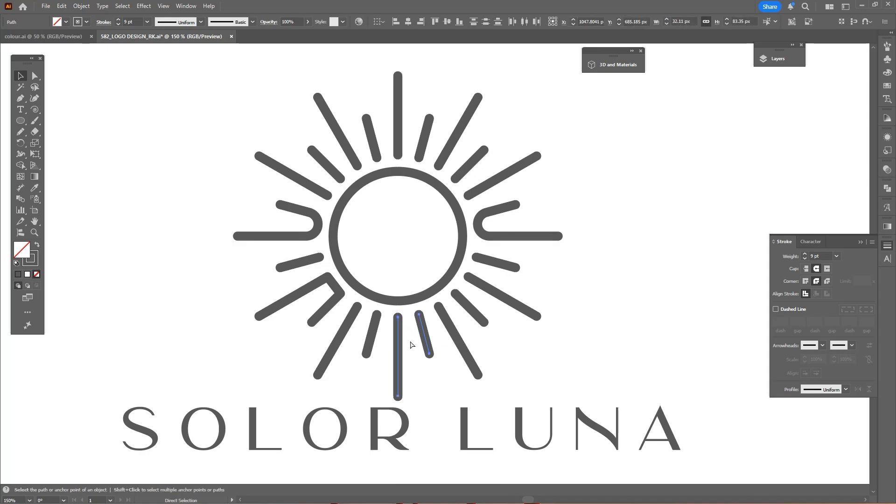
key("ctrl+j")
key("a")
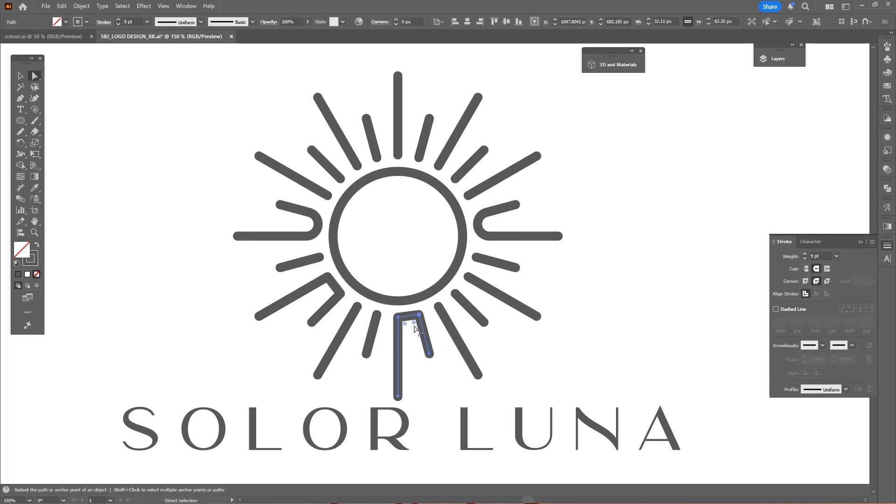
- Join the other copy of the bottom vertical ray to the short ray on its left, and round the corners fully
key("v")
left_click(374, 329)
scroll(398, 319, "up", 2)
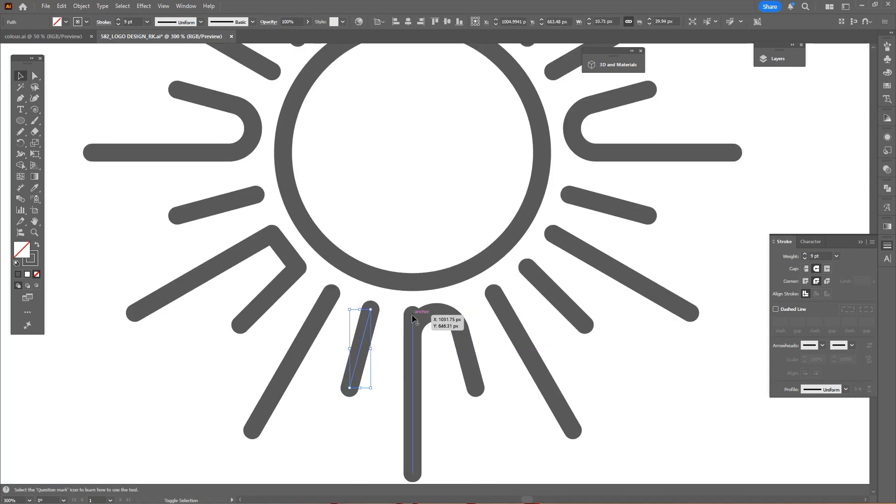
key("ctrl+j")
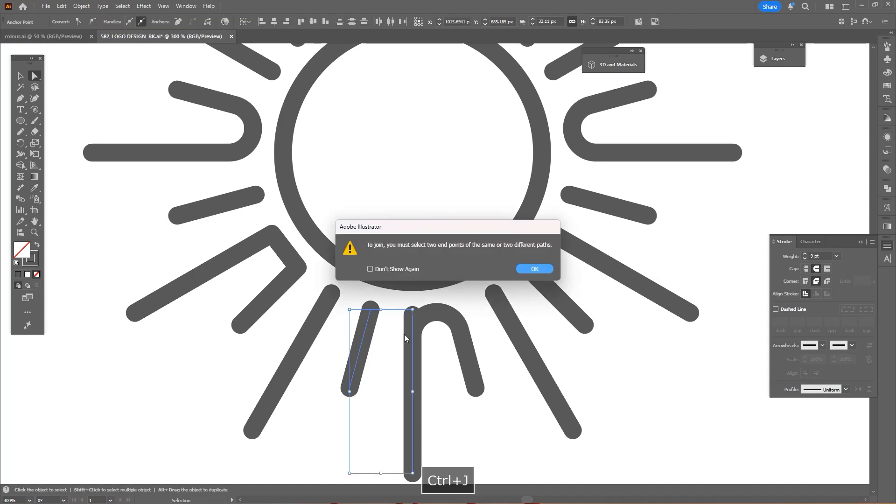
key("Return")
left_click(412, 316, "shift")
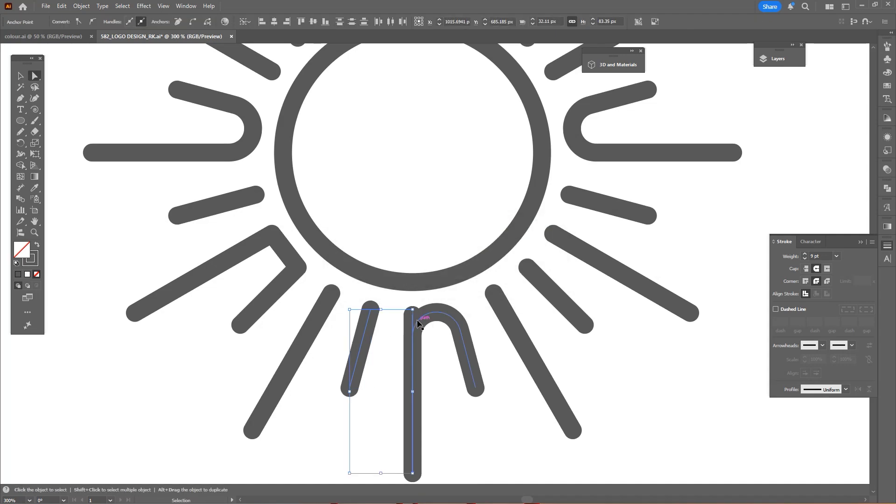
key("ctrl+j")
left_click_drag(401, 333, 388, 351)
scroll(480, 364, "down", 2)
left_click_drag(517, 368, 469, 348)
left_click(488, 320)
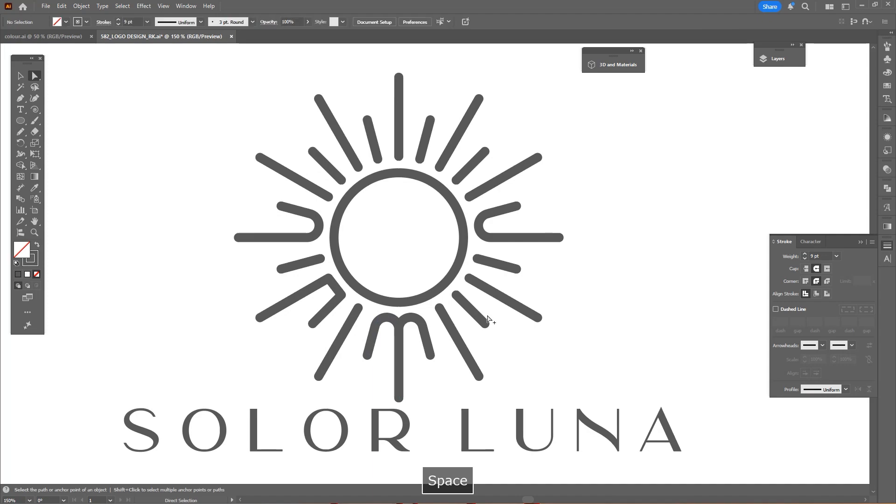
- Join the inner ends of the lower-right long ray and the short ray below it
scroll(483, 299, "up", 1)
left_click_drag(472, 262, 460, 275)
left_click_drag(450, 283, 447, 299)
key("ctrl+j")
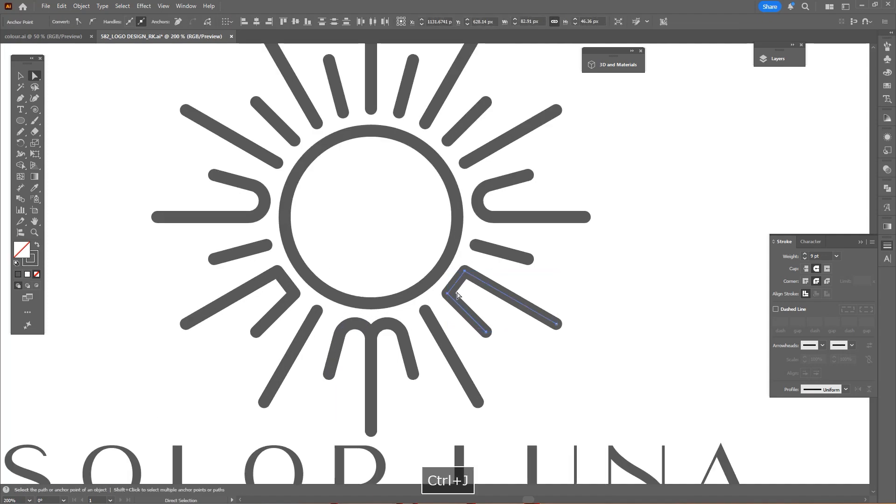
key("v")
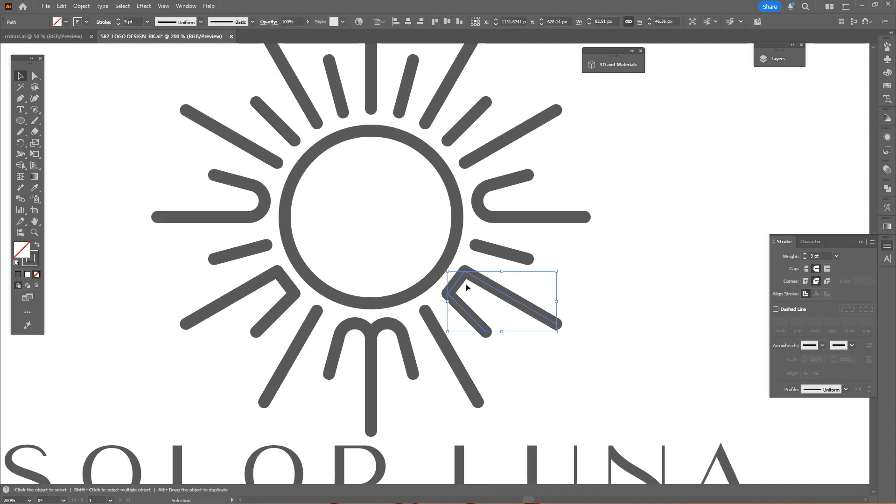
- Try moving and removing a corner anchor point on the joined lower-right ray pair
key("a")
left_click(466, 287)
scroll(463, 283, "up", 2)
left_click_drag(466, 260, 472, 284)
key("ctrl+z")
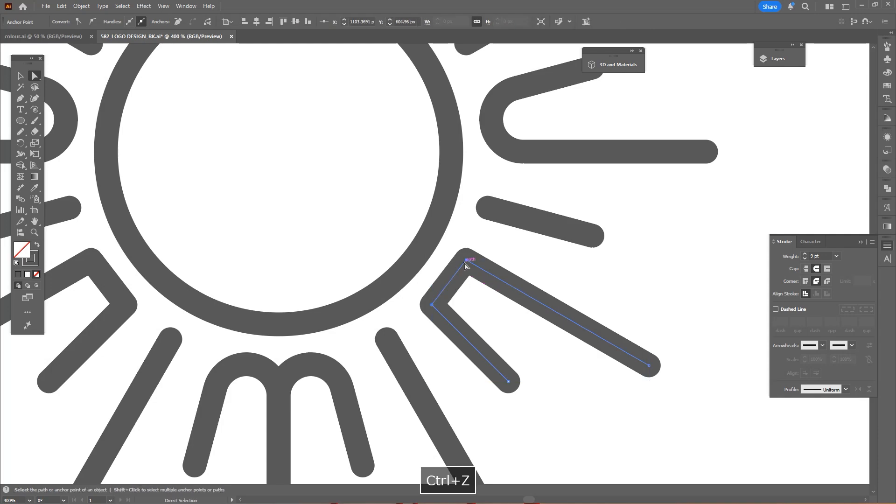
left_click(432, 305)
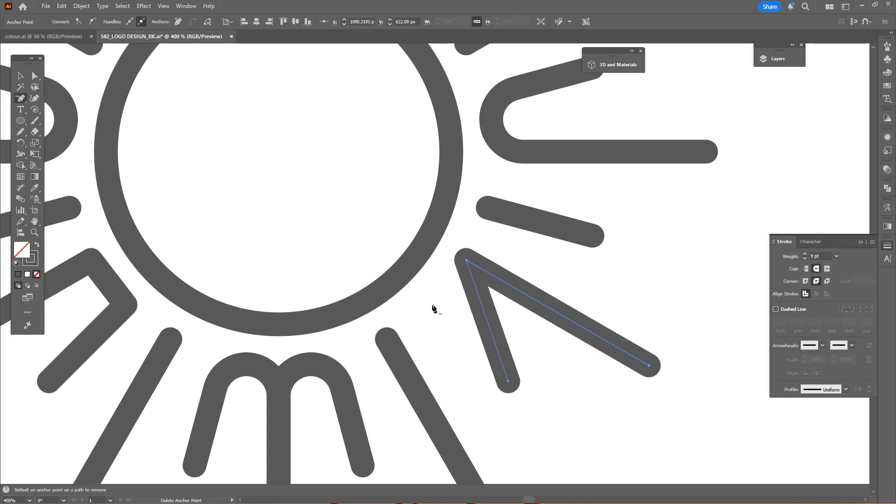
key("ctrl+z")
- Round the inner corners of the joined lower-right ray pair fully
key("a")
left_click_drag(469, 270, 500, 322)
- Try removing the corner anchor points of the joined lower-left ray pair
key("space")
left_click_drag(175, 295, 416, 305)
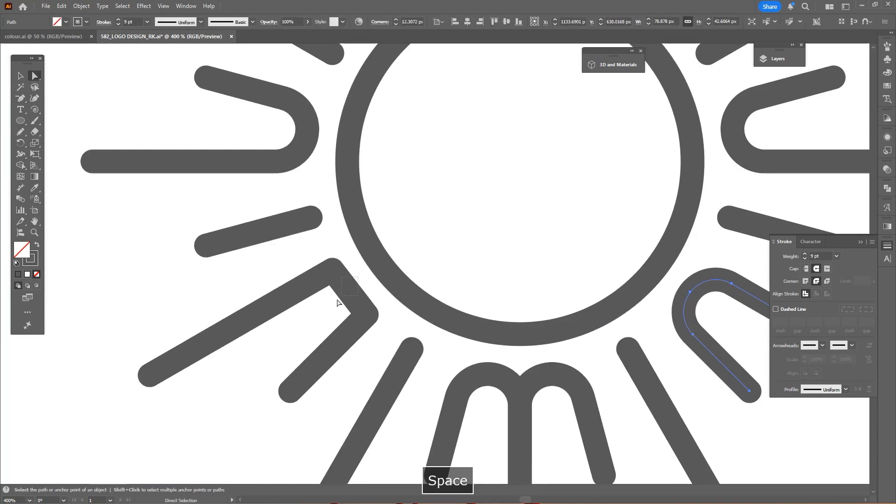
left_click(369, 315)
key("minus")
left_click(367, 314)
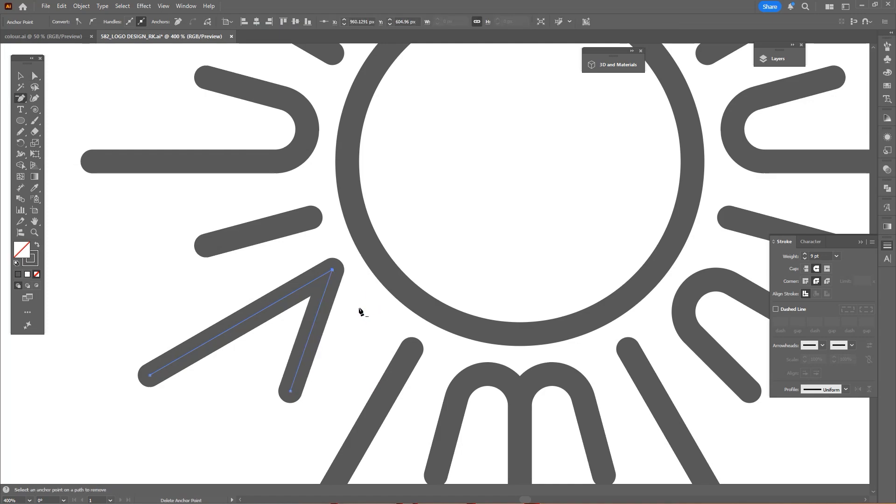
key("ctrl+z")
left_click(332, 270)
key("ctrl+z")
- Round the inner corners of the joined lower-left ray pair fully
left_click(367, 315)
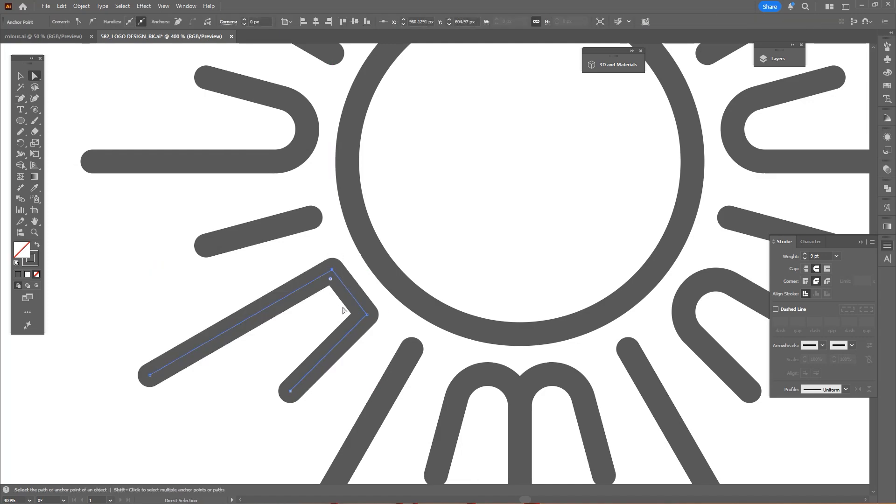
key("v")
- Move the SOLOR LUNA text straight down to widen the gap below the sun icon
scroll(338, 276, "down", 7)
left_click_drag(542, 303, 466, 313)
scroll(457, 317, "up", 2)
left_click(486, 335)
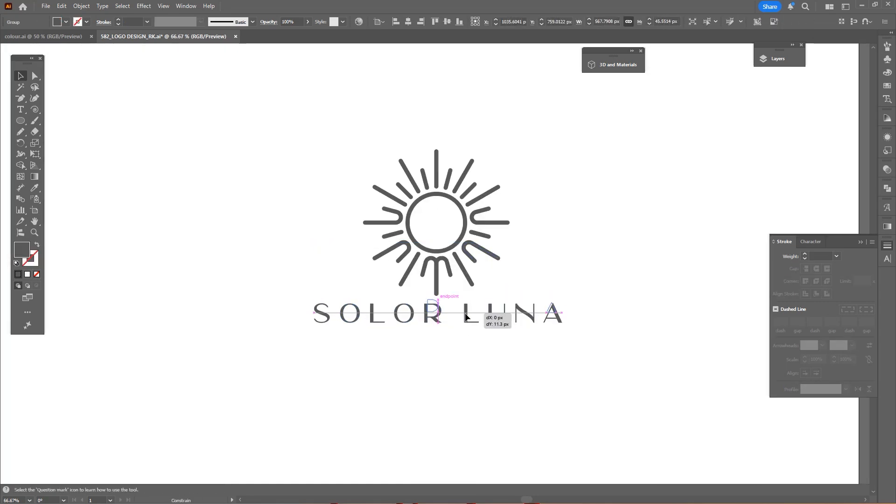
scroll(519, 280, "down", 3)
left_click_drag(517, 280, 429, 213)
scroll(512, 251, "up", 3)
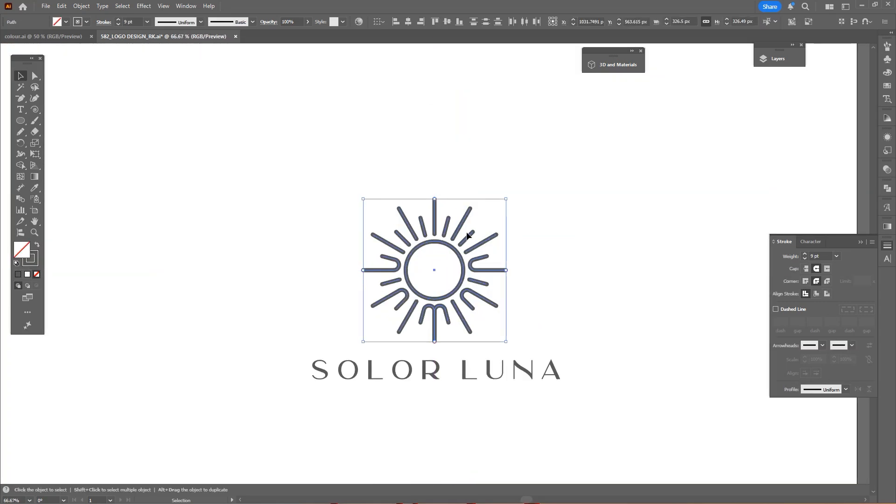
scroll(511, 246, "down", 2)
key("space")
left_click(509, 259)
scroll(505, 264, "up", 1)
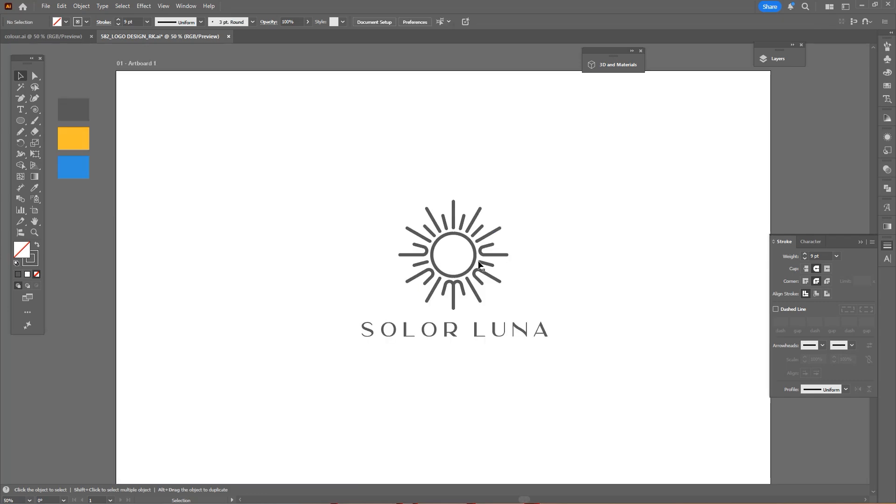
- Duplicate the central circle and place the copy about 29 px higher, overlapping the original
left_click(477, 251)
scroll(477, 250, "up", 2)
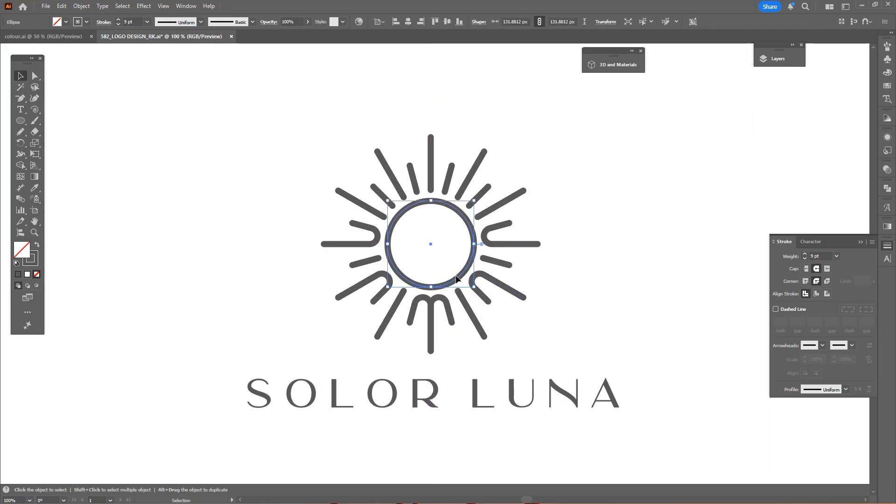
mouse_move(461, 273)
left_mouse_down()
mouse_move(463, 258)
mouse_move(447, 268)
left_mouse_up()
scroll(449, 257, "up", 2)
key("a")
left_click(489, 283, "shift")
- Select both circles and use Shape Builder to form the lower crescent and remove the upper circle's outer part
left_click(490, 267, "ctrl")
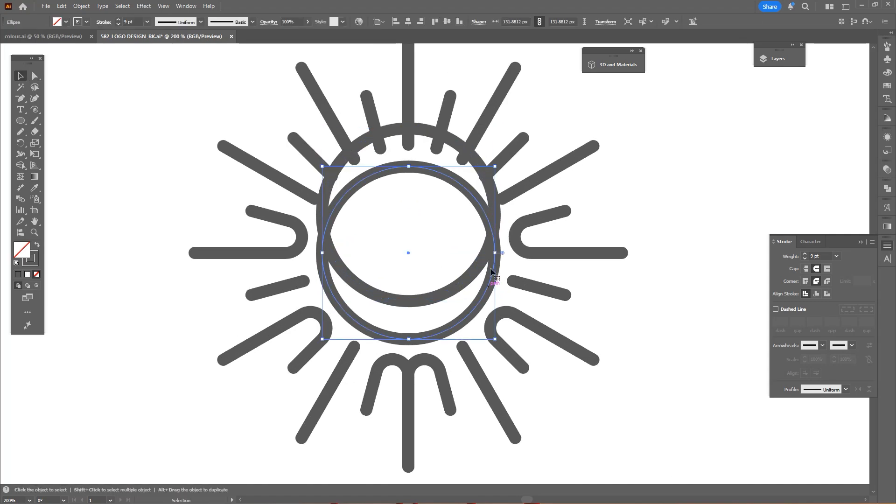
key("shift+m")
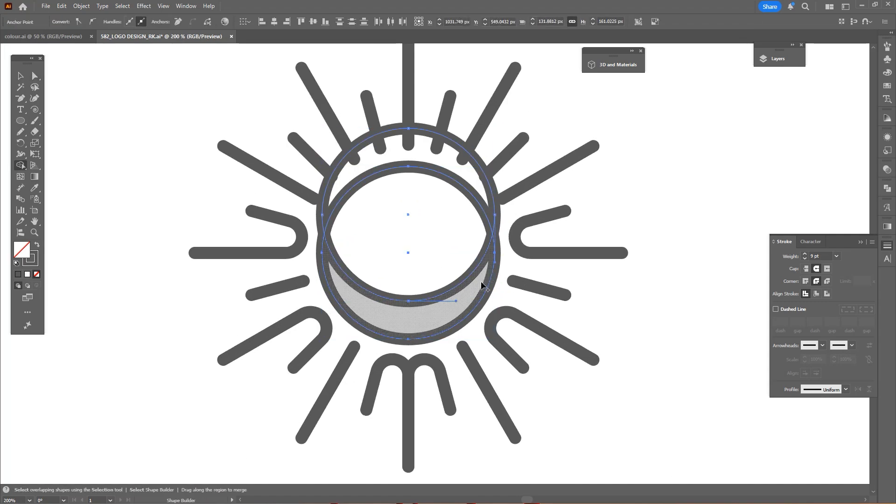
left_click(481, 283)
left_click(462, 172, "alt")
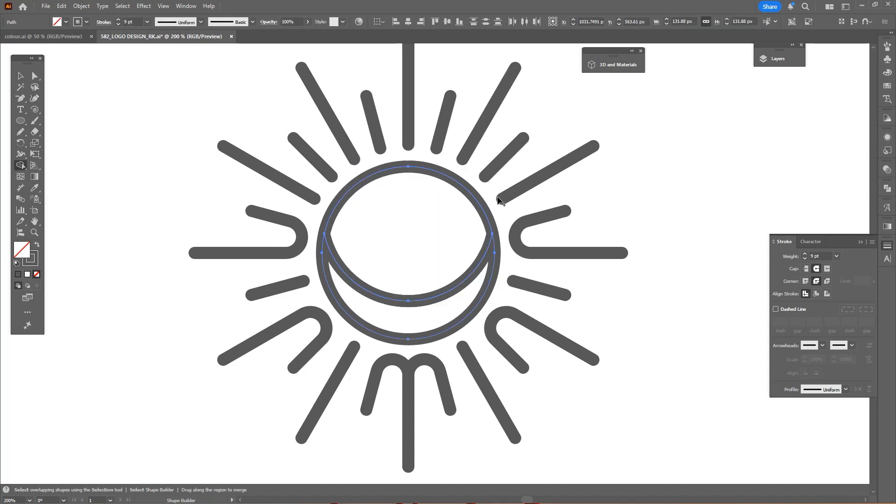
- Try moving the lens-shaped outline away from the crescent, and hiding it
key("v")
left_click(499, 192)
left_click_drag(477, 201, 245, 187)
key("ctrl+z")
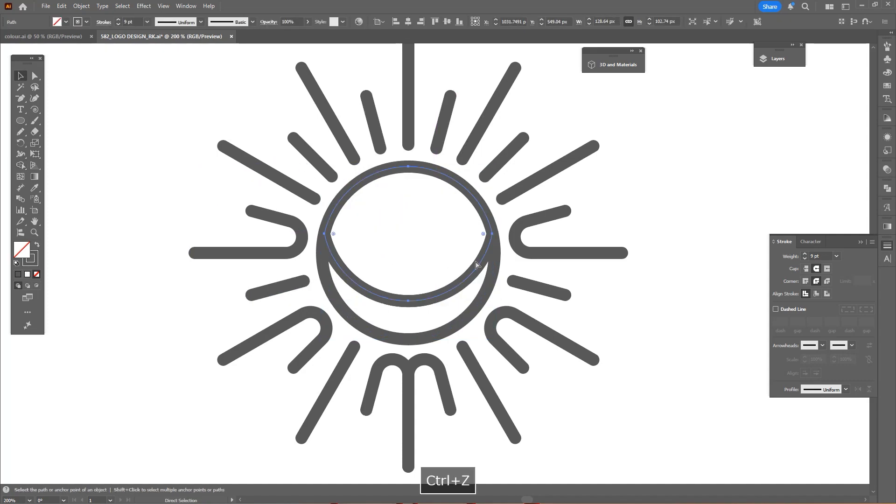
key("ctrl+z")
left_click(472, 200)
key("Delete")
key("ctrl+alt+3")
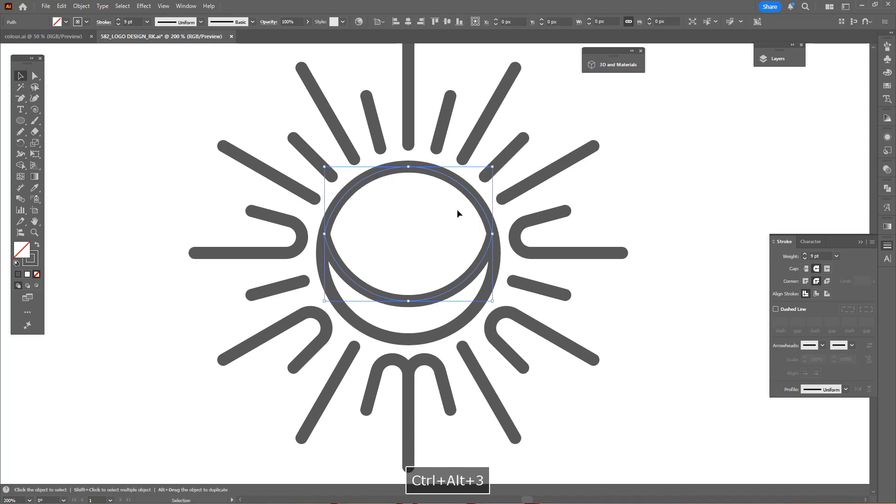
- Cut the lens outline just above the crescent tips and delete its lower part, keeping only the upper arc
double_click(456, 179)
key("shift+e")
left_click_drag(593, 357, 256, 218)
key("a")
left_click(405, 218)
key("Delete")
double_click(414, 238)
scroll(414, 237, "down", 2)
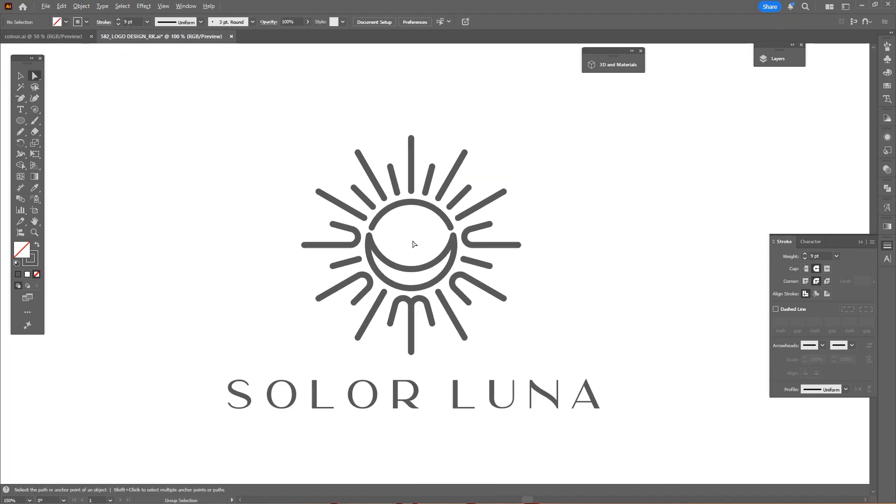
- Draw a small filled five-pointed star about 11 px wide inside the circle, below the upper arc
key("v")
scroll(432, 262, "up", 1)
left_click_drag(412, 236, 437, 233)
key("m")
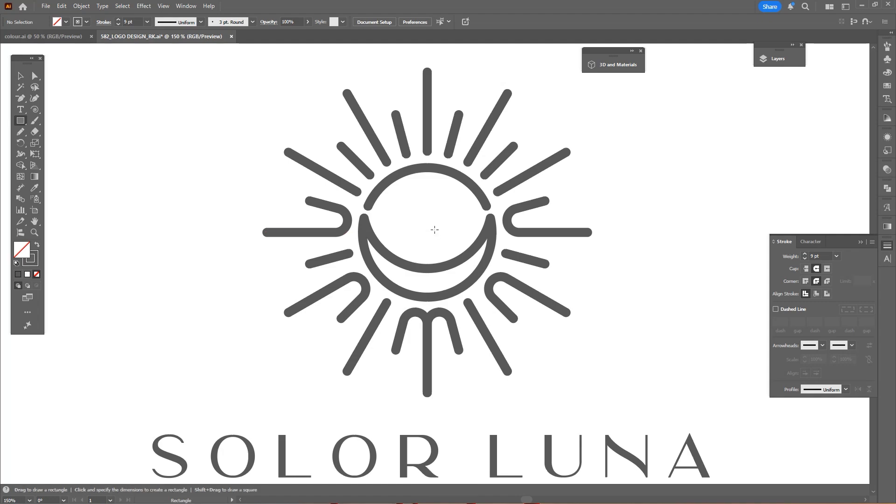
key("l")
scroll(435, 229, "up", 3)
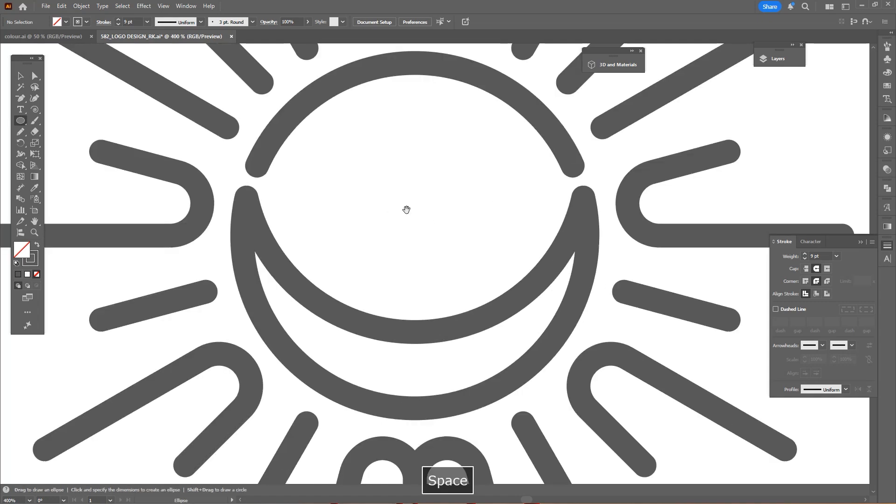
left_click_drag(21, 121, 65, 173)
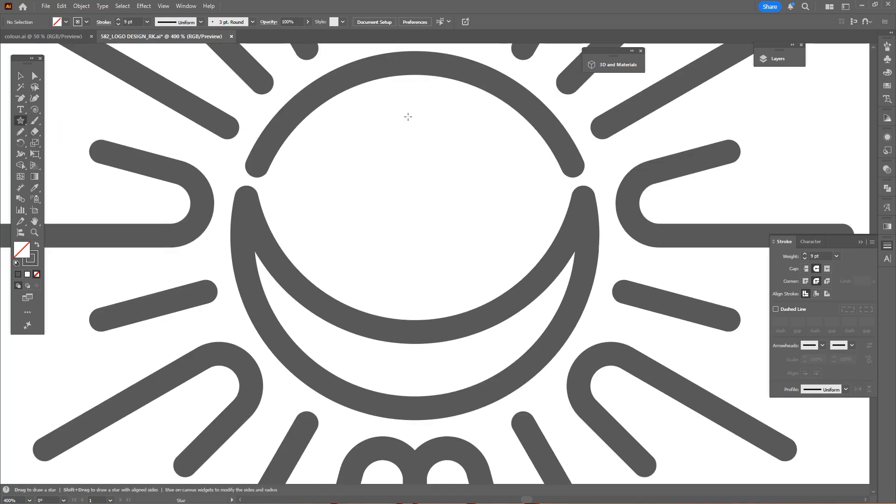
left_click_drag(408, 119, 415, 131)
- Align the star and the upper arc to the same horizontal centre
key("v")
left_click(416, 65, "shift")
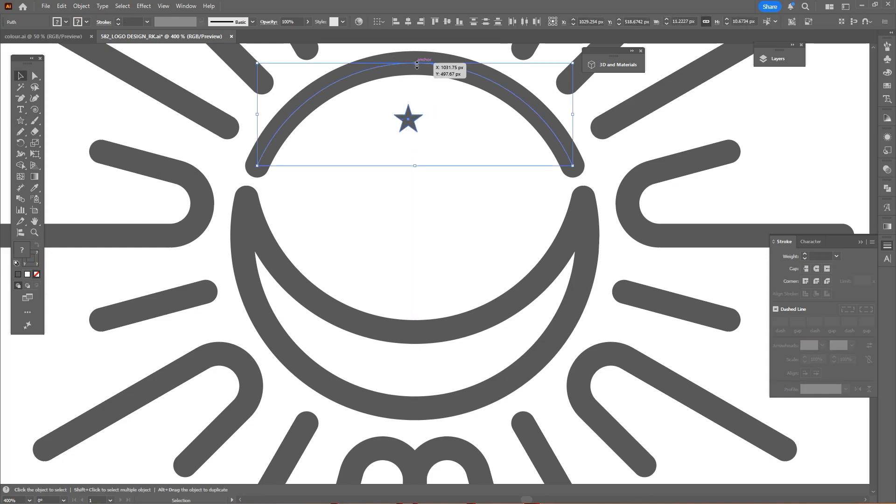
left_click(408, 22)
left_click(441, 129)
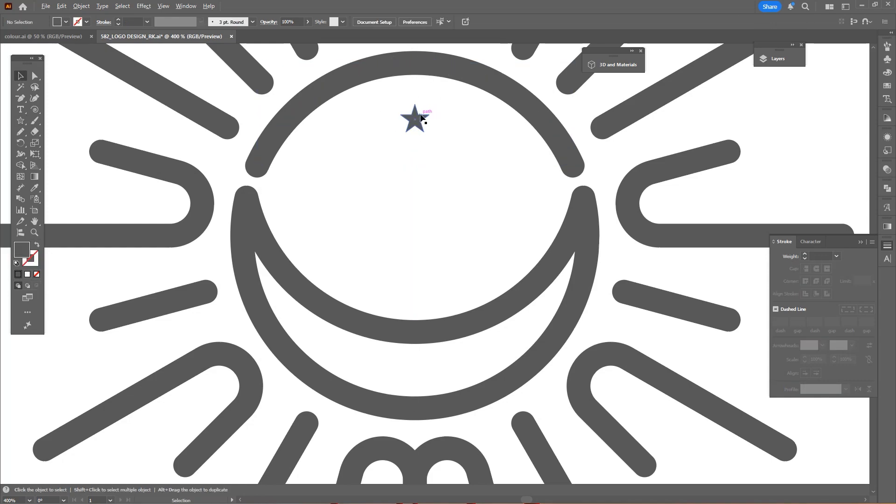
- Shrink the star to about 9 px wide and place a copy directly below it
left_click(421, 116)
left_click_drag(415, 133, 422, 171)
left_click(428, 128)
- Repeat the star copy downward to make a column of four, and enlarge the bottom star to about 14 px wide
key("ctrl+d")
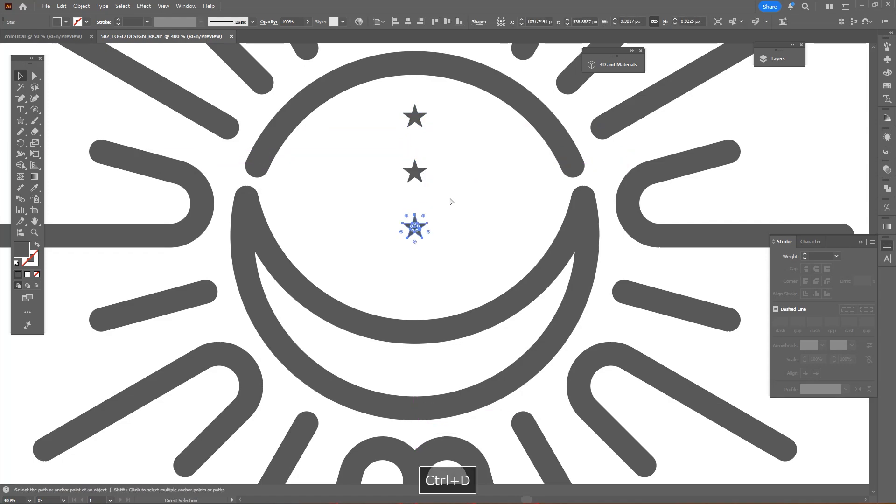
left_click_drag(427, 269, 434, 259)
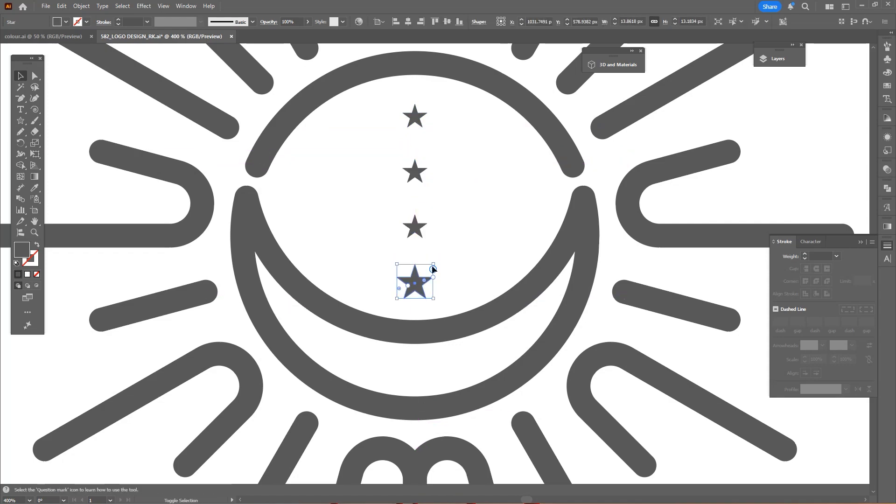
left_click(456, 235)
- Copy a small star and the large star to the right of the column, with the large one higher and farther out
left_click_drag(419, 227, 495, 250)
left_click(451, 276)
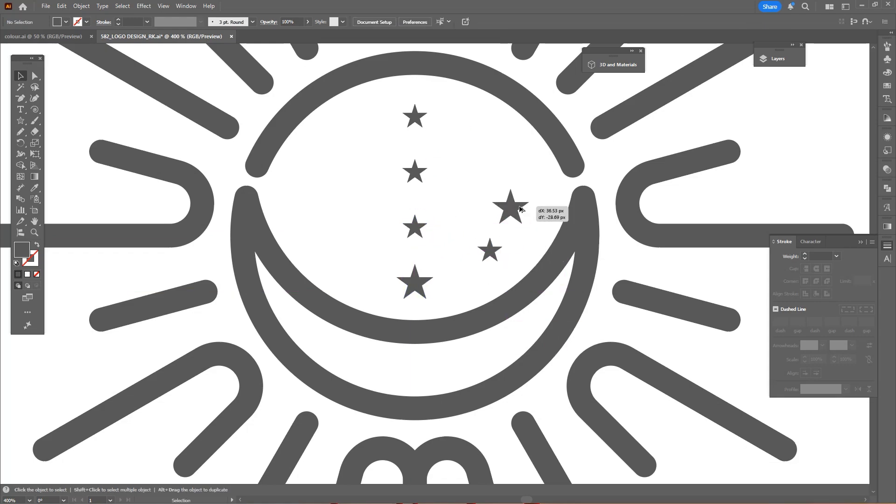
left_click_drag(521, 210, 530, 196)
- Reflect a copy of the two side stars across the icon's vertical centre line
left_click(490, 251, "shift")
left_click_drag(522, 250, 528, 244)
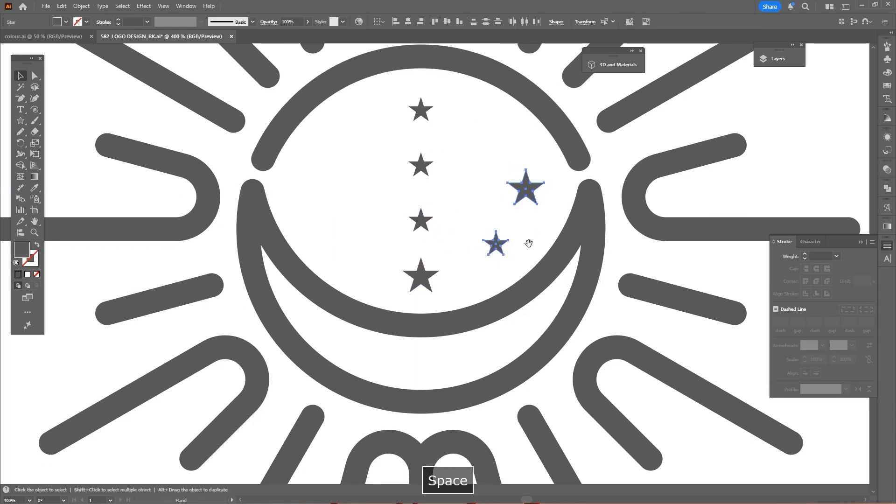
key("o")
left_click(420, 255)
left_click(421, 216, "alt+shift")
key("v")
left_click(461, 206)
- Select all the stars inside the circle and group them
scroll(458, 182, "down", 4)
left_click_drag(459, 183, 423, 230)
left_click_drag(574, 122, 276, 345)
scroll(436, 264, "down", 4)
scroll(433, 254, "up", 5)
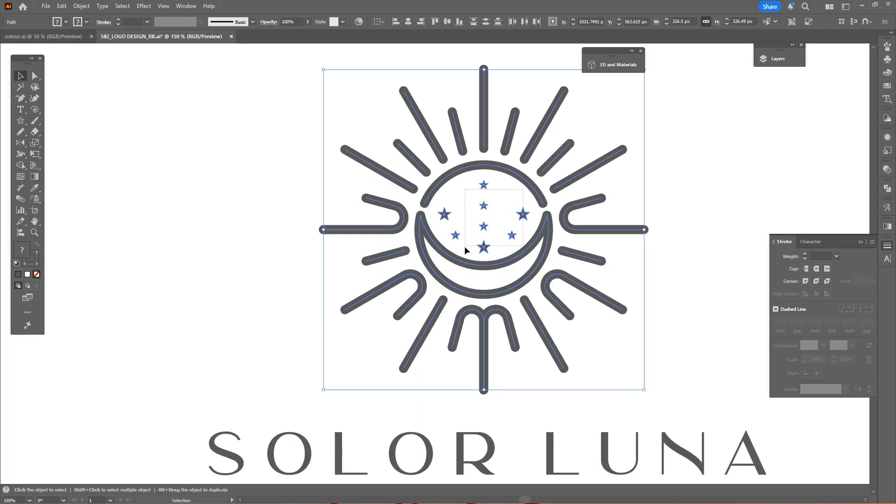
scroll(472, 224, "up", 1)
left_click_drag(465, 246, 428, 201)
left_click_drag(486, 178, 497, 168)
key("ctrl+z")
key("ctrl+g")
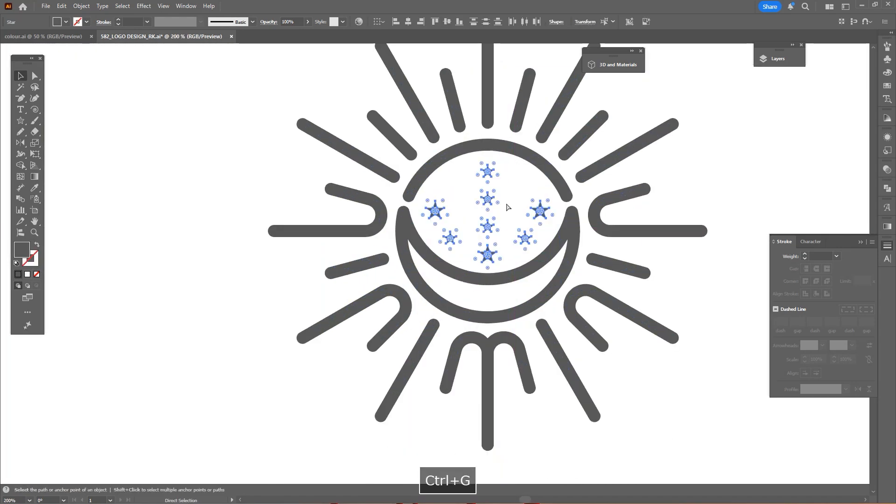
- Set the stroke weight of all the icon's lines to 8 pt
scroll(511, 207, "down", 3)
left_click_drag(619, 150, 423, 294)
scroll(524, 246, "up", 2)
scroll(135, 19, "down", 1)
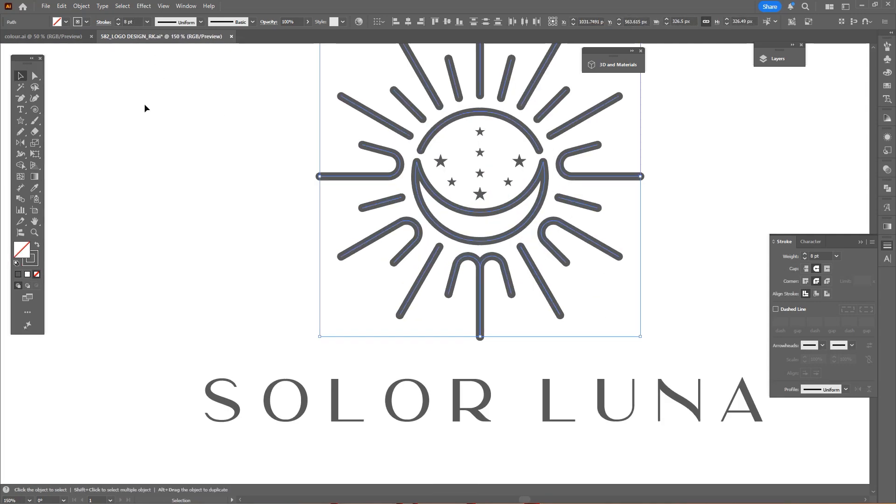
left_click(144, 104)
- Undo and redo the last stroke weight change to compare the icon's line thickness
scroll(325, 210, "down", 4)
scroll(388, 224, "up", 2)
key("ctrl+z")
key("ctrl+shift+z")
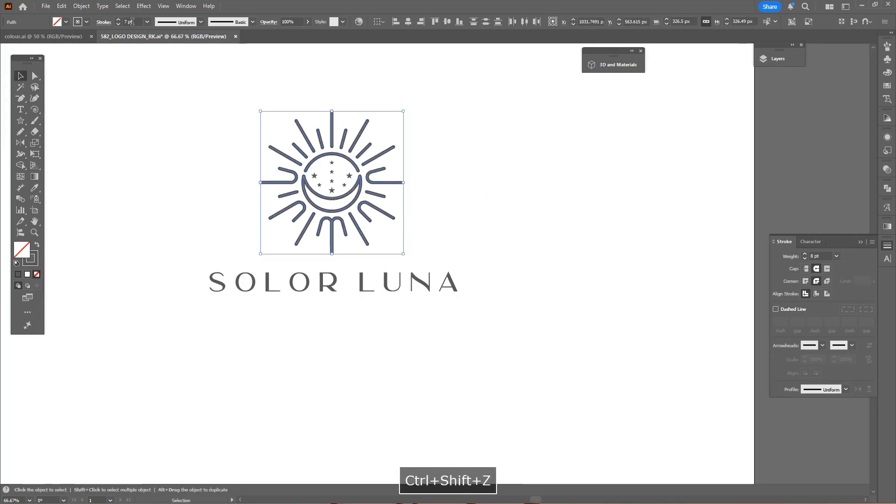
left_click(545, 158)
left_click_drag(546, 158, 586, 190)
- Place a backup copy of the whole logo outside the artboard, on its left
left_click_drag(485, 126, 281, 273)
scroll(458, 211, "down", 5)
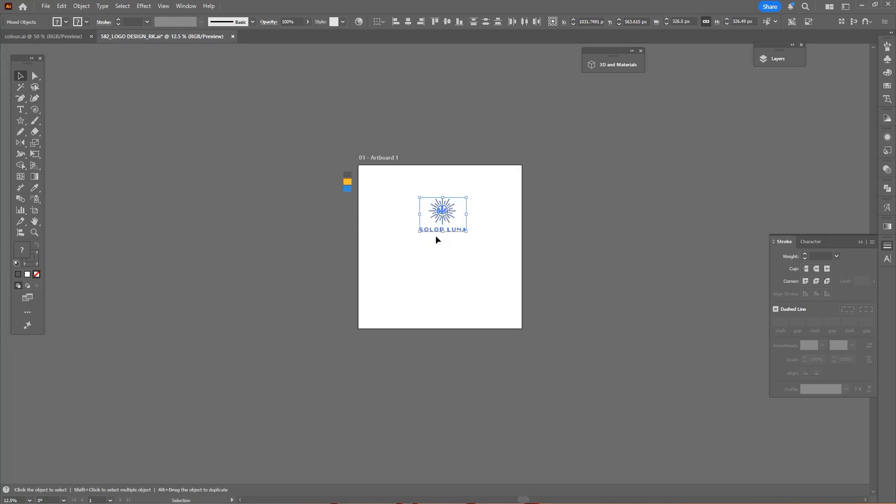
left_click_drag(447, 230, 318, 230)
scroll(478, 220, "up", 4)
- Expand the fill and stroke of the icon on the artboard
left_click_drag(419, 134, 264, 243)
left_click_drag(368, 243, 462, 269)
key("F3")
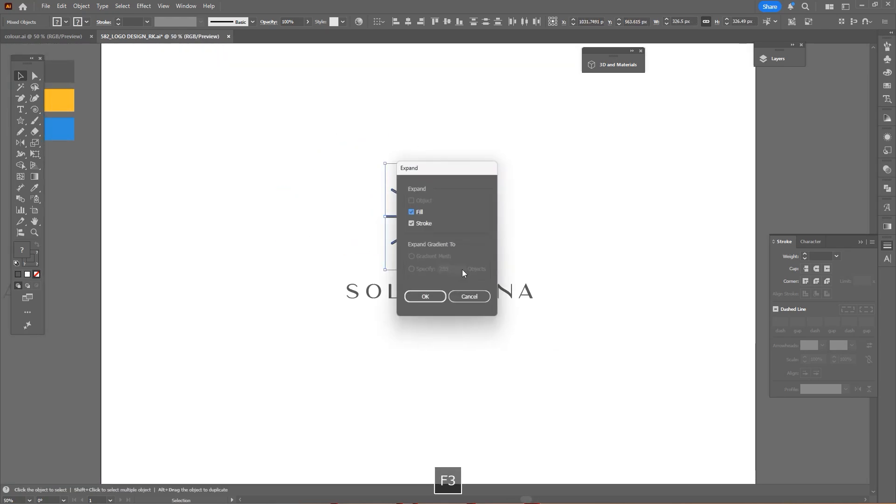
key("Return")
left_click_drag(477, 220, 495, 262)
- Move the yellow and blue colour swatches onto the artboard beside the sun icon
left_click(212, 195)
left_click_drag(132, 195, 83, 143)
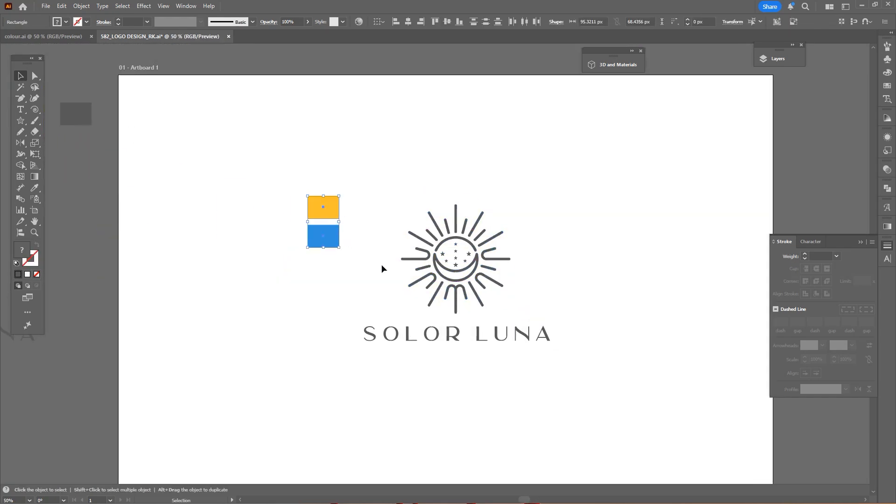
scroll(382, 268, "up", 2)
left_click_drag(273, 167, 355, 183)
scroll(393, 196, "down", 2)
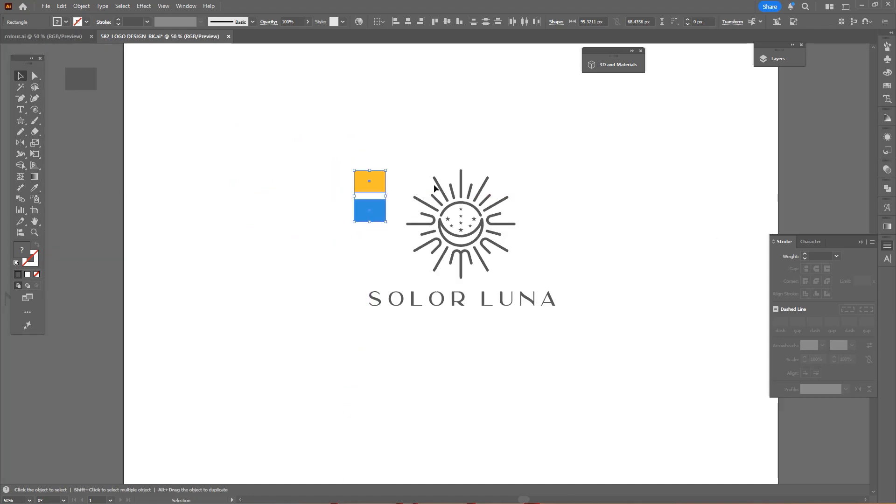
- Fill the whole icon with the blue sampled from the swatch
scroll(531, 206, "up", 1)
left_click_drag(547, 163, 351, 280)
left_click_drag(342, 260, 394, 241)
key("i")
left_click(376, 198)
- Fill the upper arc and the straight rays above it with the yellow sampled from the swatch
key("a")
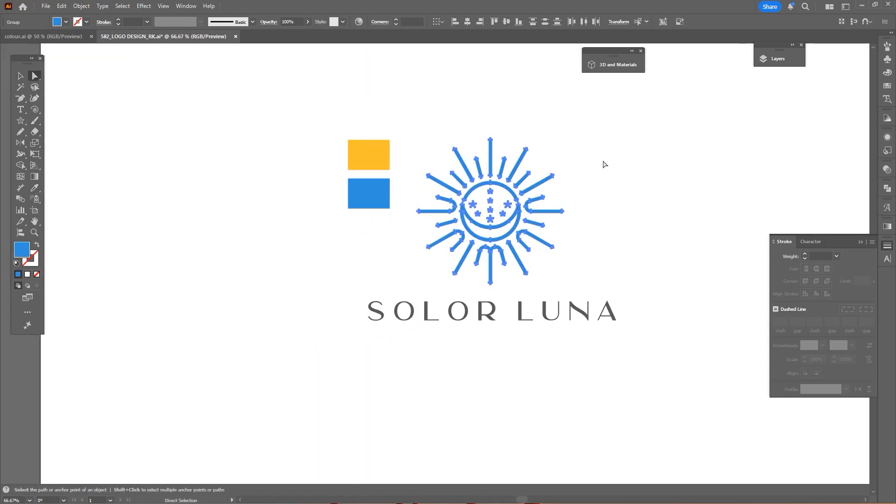
left_click_drag(430, 189, 430, 189)
key("i")
left_click(379, 155)
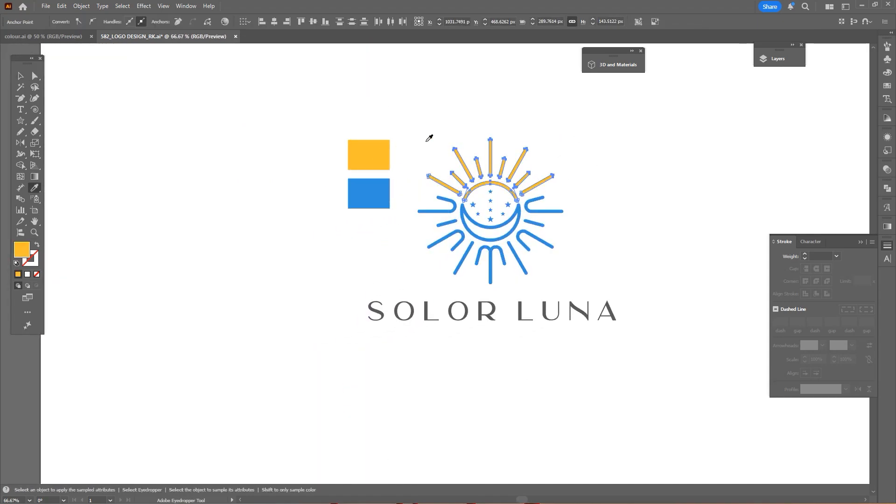
key("v")
left_click(428, 139)
- Fill the top two and the bottom star of the centre column with the swatch yellow
scroll(507, 212, "up", 4)
key("a")
left_click_drag(451, 105, 432, 251)
scroll(434, 243, "down", 2)
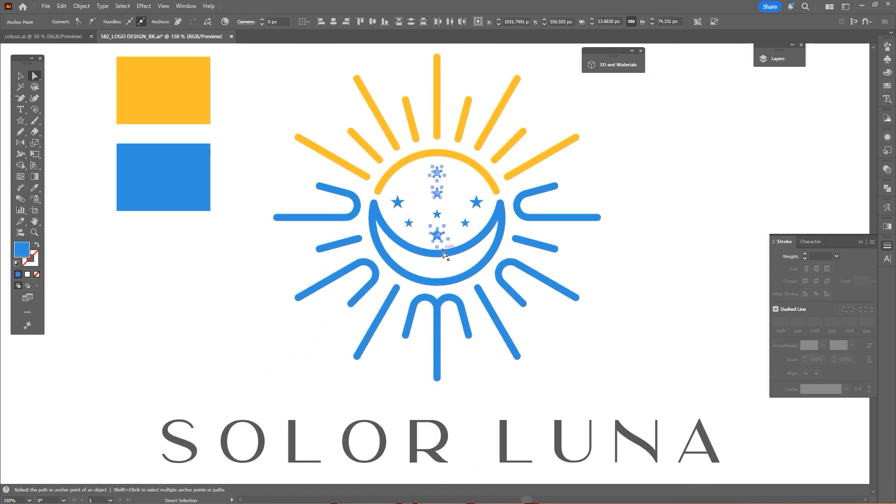
key("i")
key("v")
- Move the yellow and blue swatches away from the logo, farther to its left
scroll(481, 237, "down", 3)
left_click(543, 268)
left_click_drag(350, 168, 122, 216)
scroll(373, 207, "down", 1)
scroll(430, 238, "up", 3)
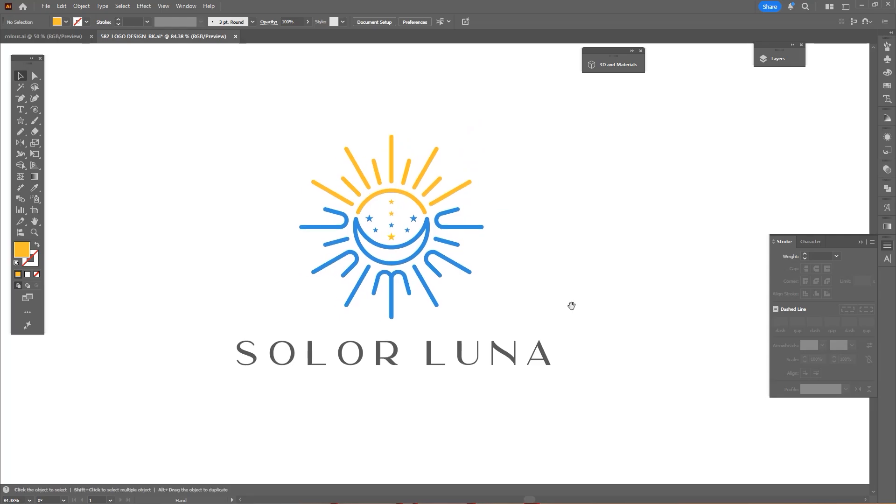